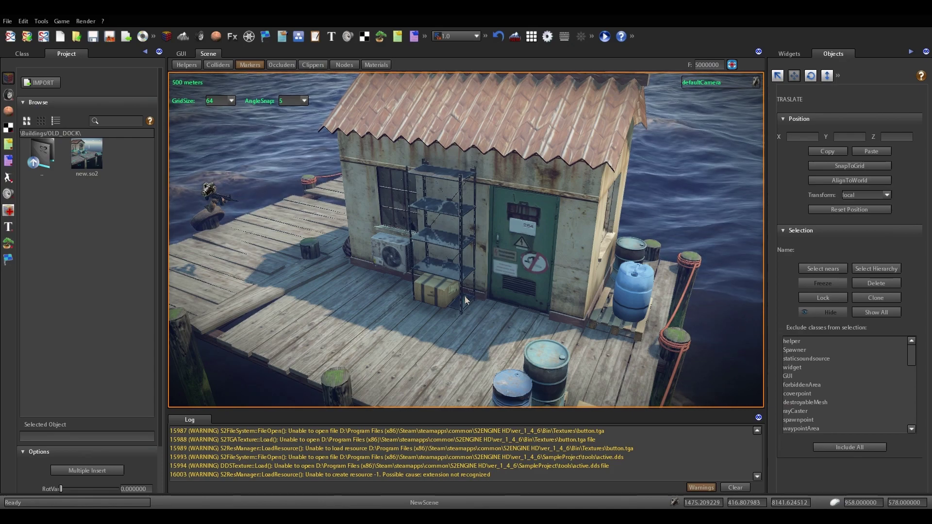
# Select the dock shack together with its three air conditioners in the scene
pyautogui.moveTo(465, 296); pyautogui.dragTo(510, 292, button='right')
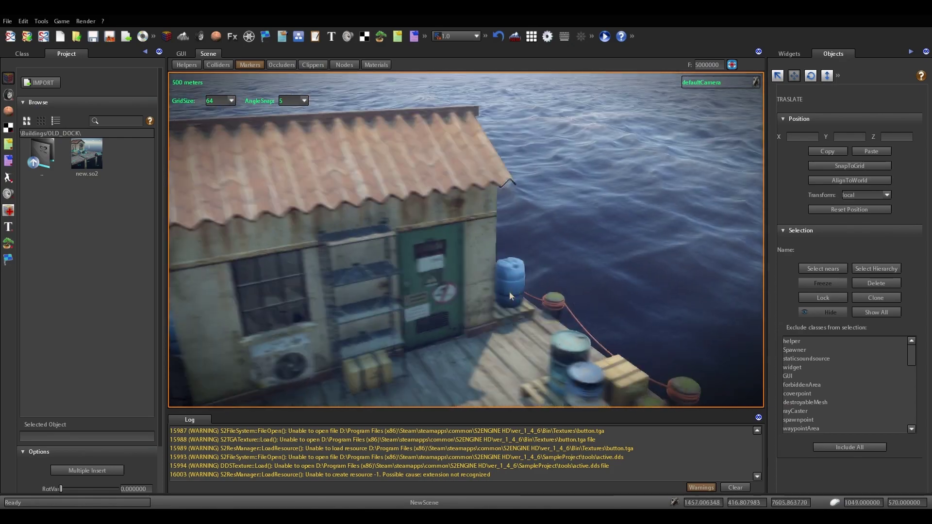
pyautogui.press('a')
pyautogui.press('s')
pyautogui.moveTo(487, 342); pyautogui.dragTo(421, 344, button='right')
pyautogui.press('d')
pyautogui.press('w')
pyautogui.press('w')
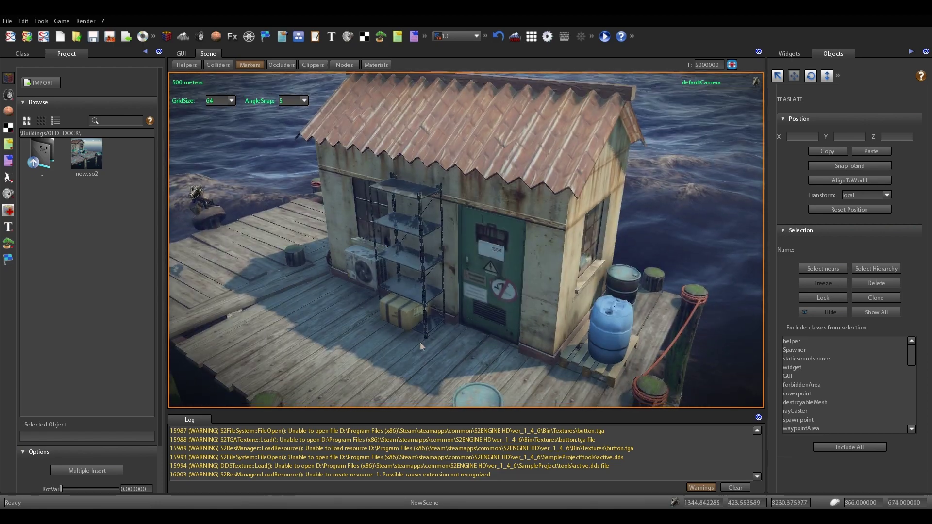
pyautogui.click(530, 267)
pyautogui.press('s')
pyautogui.moveTo(491, 281)
pyautogui.mouseDown(button='right')
pyautogui.moveTo(456, 297)
pyautogui.moveTo(474, 307)
pyautogui.moveTo(502, 290)
pyautogui.mouseUp(button='right')
pyautogui.press('a')
pyautogui.press('w')
pyautogui.keyDown('ctrl'); pyautogui.click(440, 291); pyautogui.keyUp('ctrl')
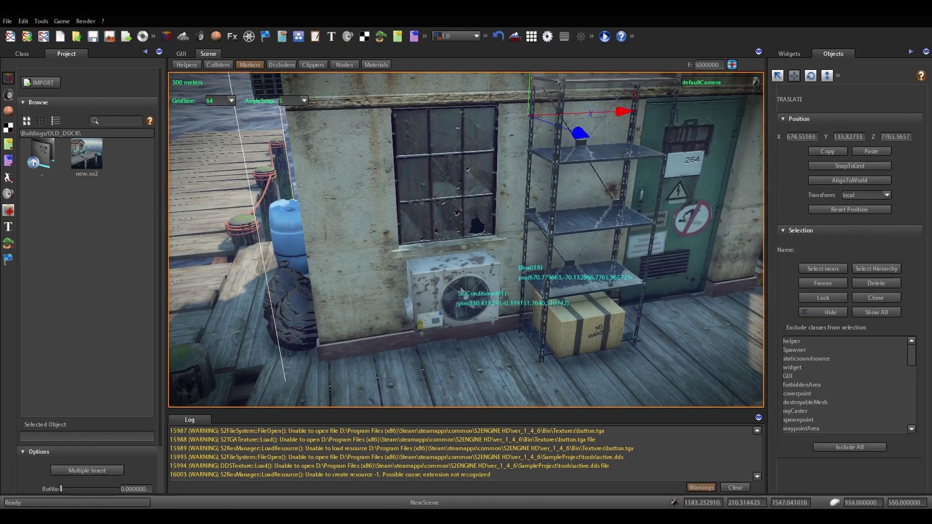
pyautogui.press('a')
pyautogui.moveTo(441, 291); pyautogui.dragTo(156, 223, button='right')
# Create a prefab in the OLD_DOCK folder from the scene selection of Box019, airConditioner01, airConditioner02 and airConditioner03
pyautogui.rightClick(139, 171)
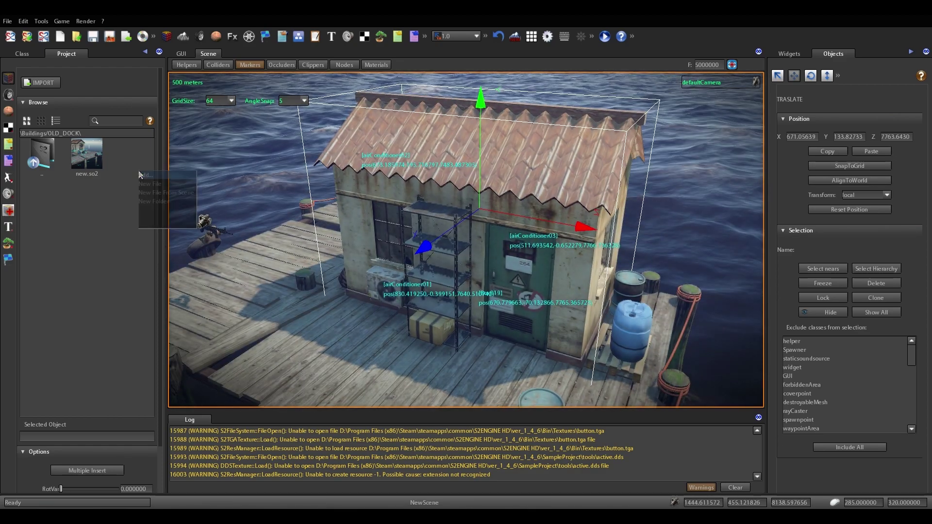
pyautogui.click(168, 192)
pyautogui.moveTo(165, 109); pyautogui.dragTo(447, 271)
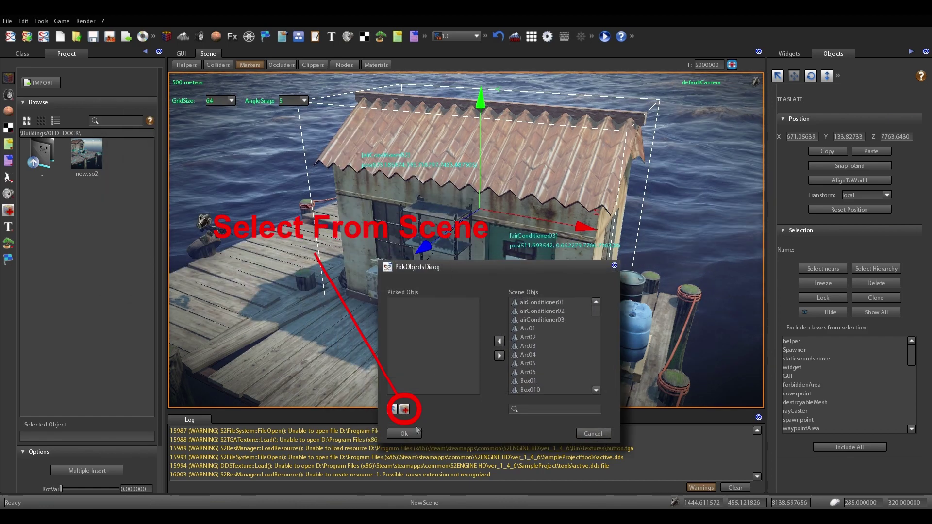
pyautogui.click(405, 409)
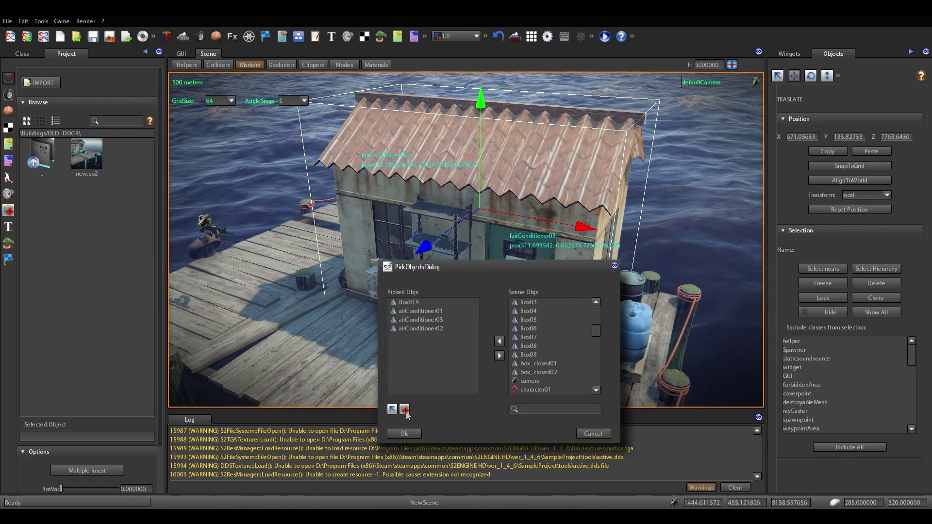
pyautogui.click(416, 436)
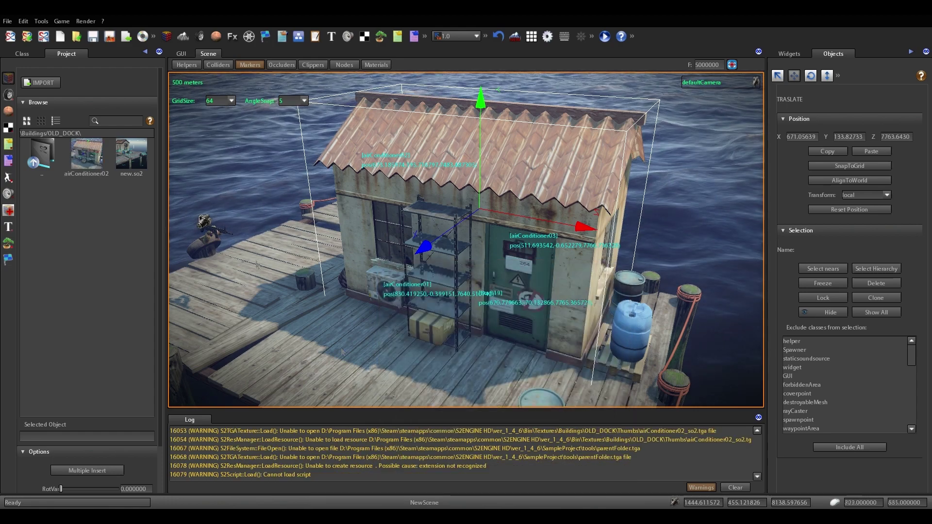
# Place an instance of the airConditioner02 prefab on the low platform edged with tires
pyautogui.moveTo(354, 250); pyautogui.dragTo(394, 275, button='right')
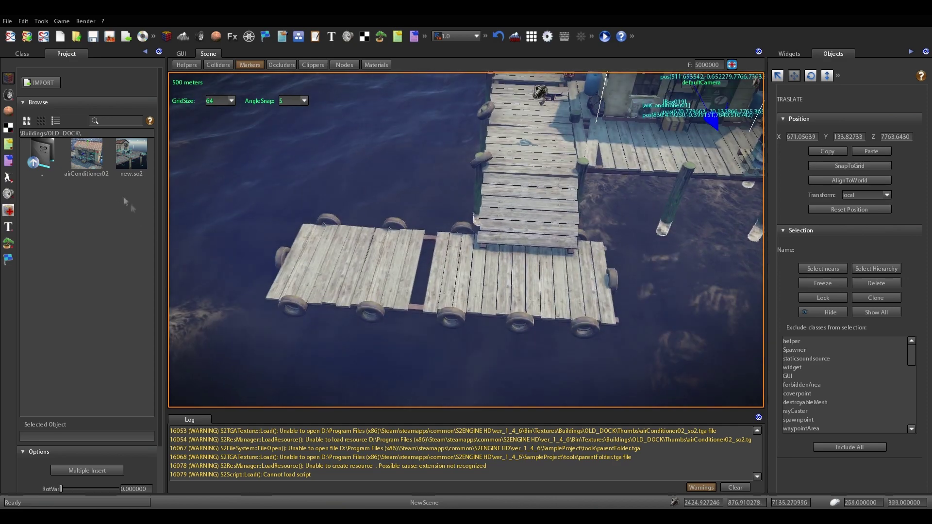
pyautogui.click(87, 155)
pyautogui.moveTo(97, 173); pyautogui.dragTo(378, 163)
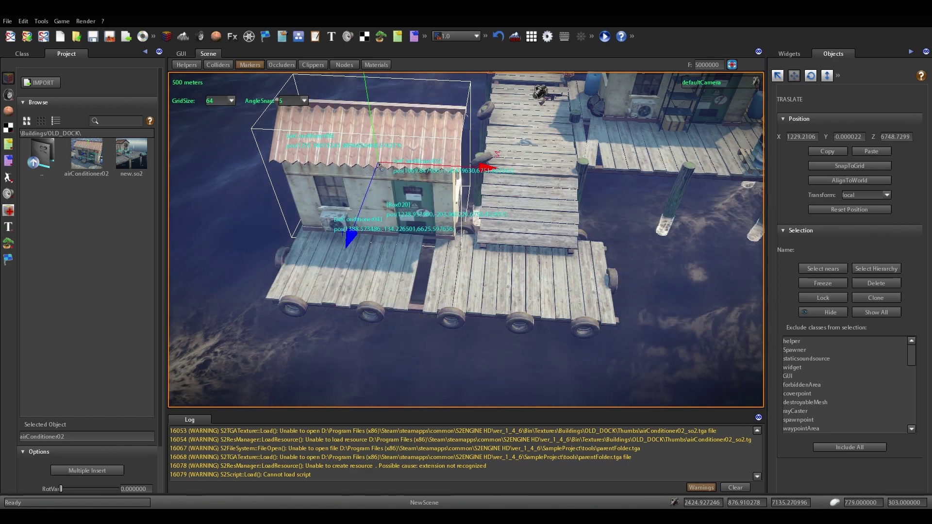
pyautogui.scroll(3, 416, 282)
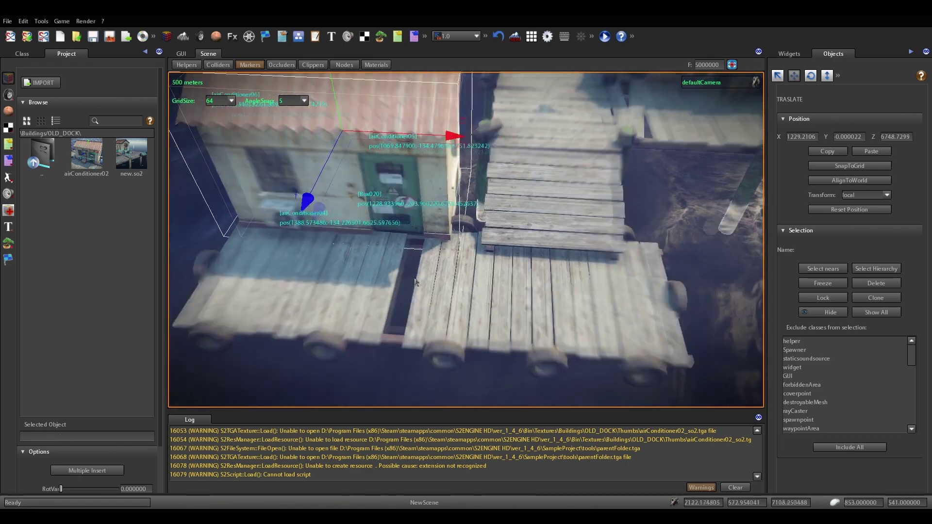
pyautogui.scroll(3, 416, 283)
pyautogui.moveTo(416, 282); pyautogui.dragTo(407, 263, button='middle')
pyautogui.scroll(-4, 373, 243)
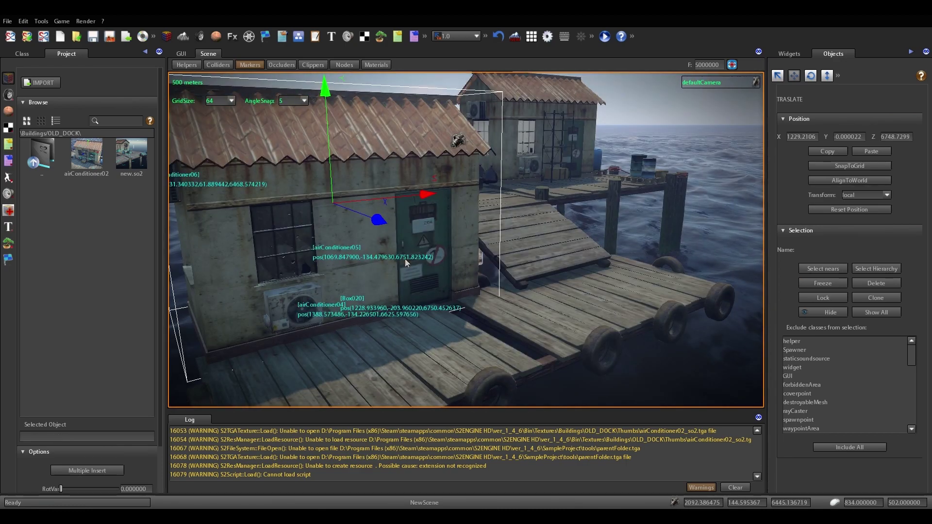
pyautogui.scroll(-3, 407, 263)
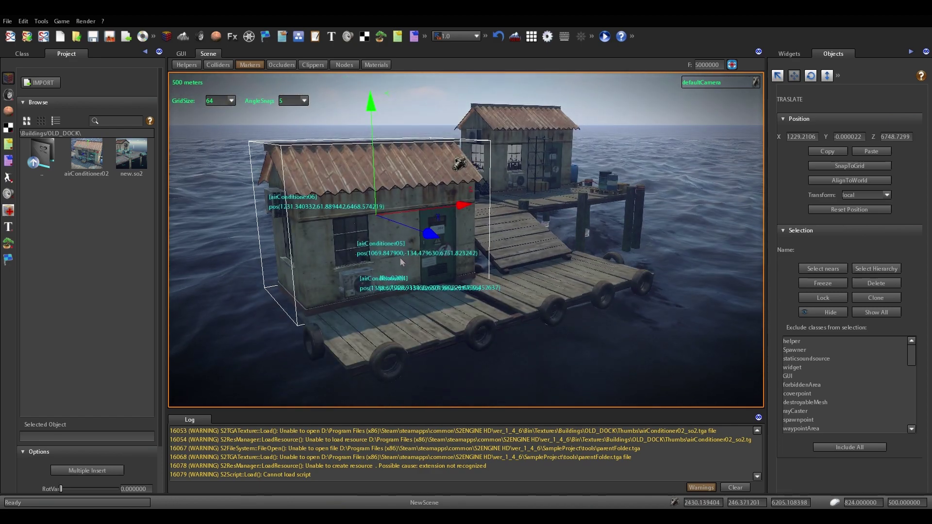
# Delete the prefab instance placed on the low platform
pyautogui.moveTo(564, 257); pyautogui.dragTo(553, 276, button='middle')
pyautogui.press('Delete')
pyautogui.scroll(5, 552, 275)
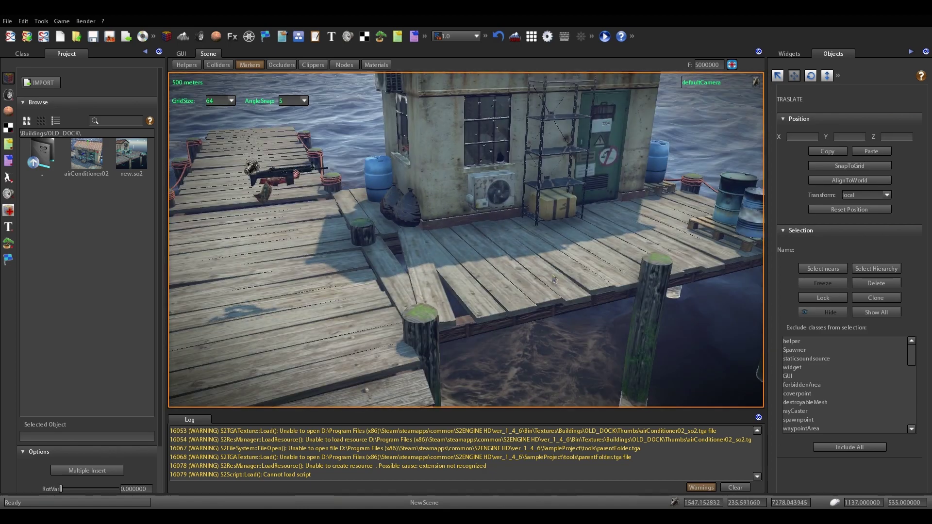
# Open the airConditioner02 prefab for editing and frame the shack in the view
pyautogui.rightClick(82, 163)
pyautogui.click(111, 185)
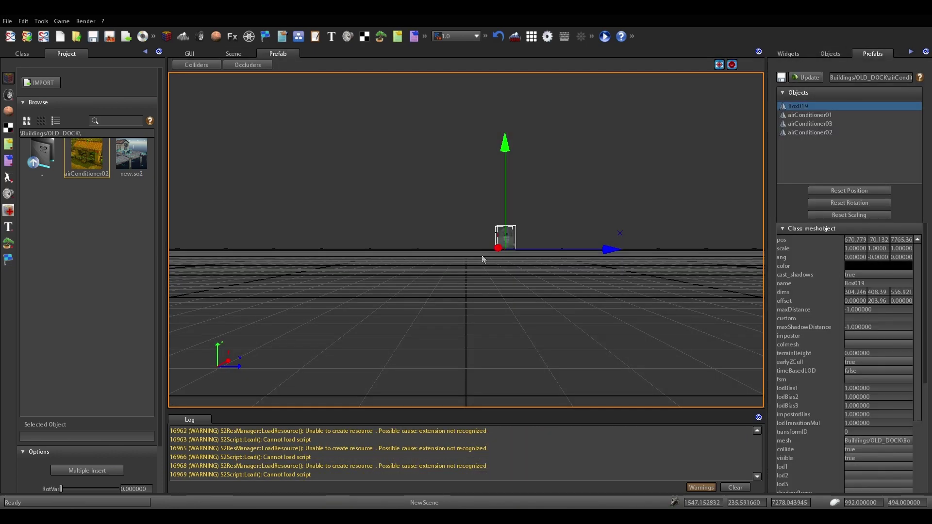
pyautogui.press('f')
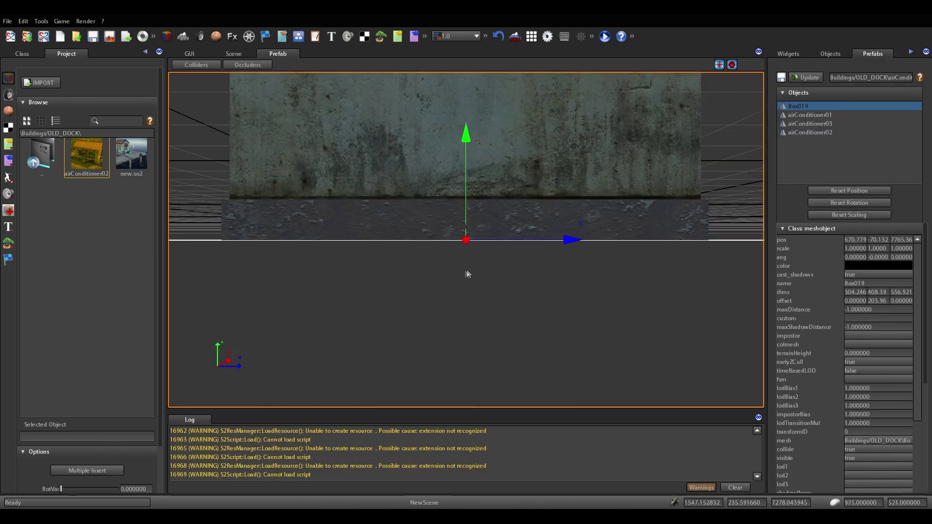
pyautogui.moveTo(465, 271); pyautogui.dragTo(496, 289, button='middle')
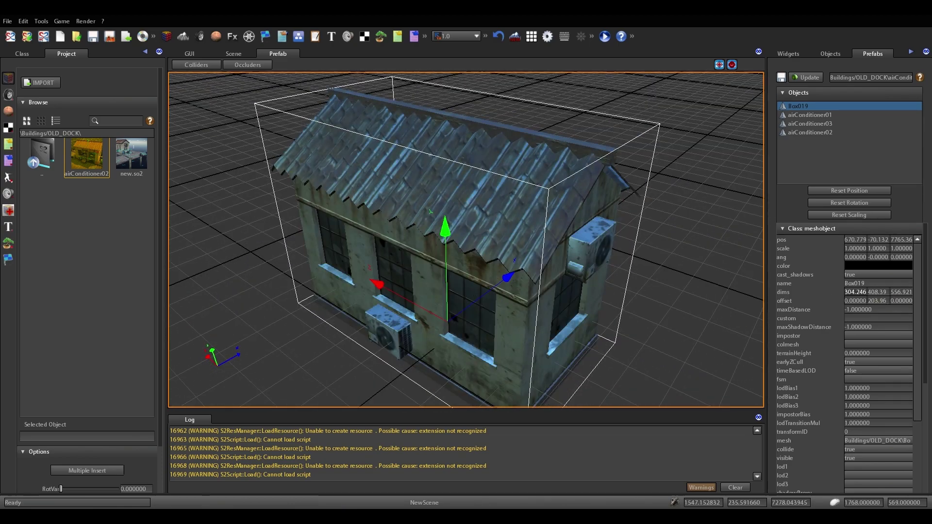
# Bring up the Object Shapes settings, go through the prefab's three air conditioners and display the colliders
pyautogui.moveTo(921, 309); pyautogui.dragTo(919, 270)
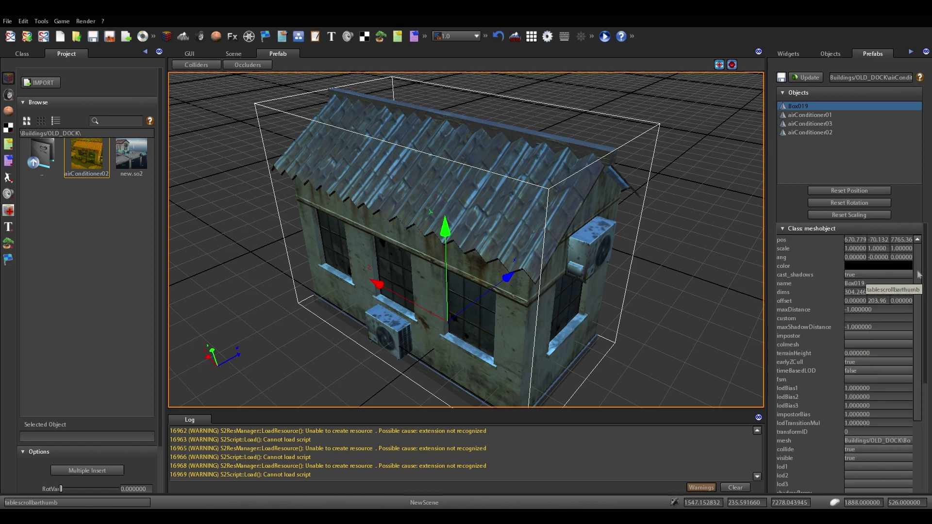
pyautogui.scroll(-5, 925, 263)
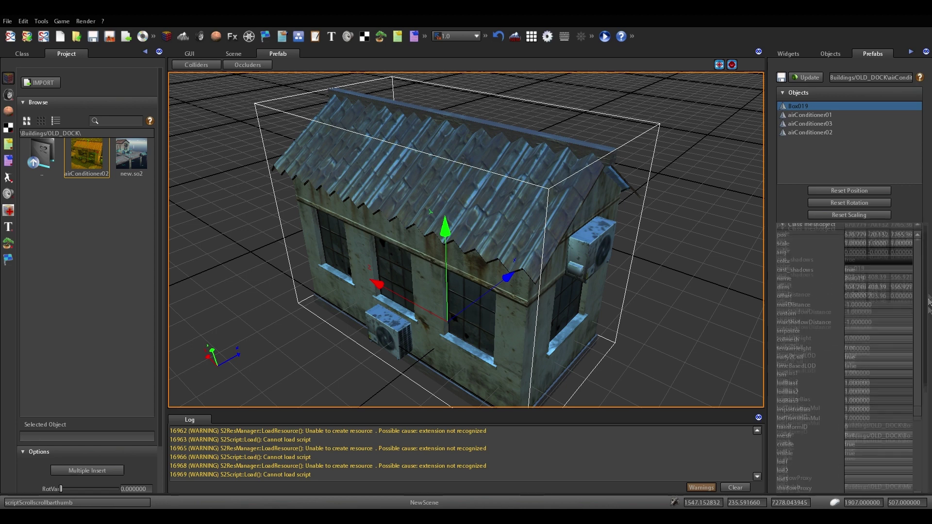
pyautogui.moveTo(930, 387); pyautogui.dragTo(929, 407)
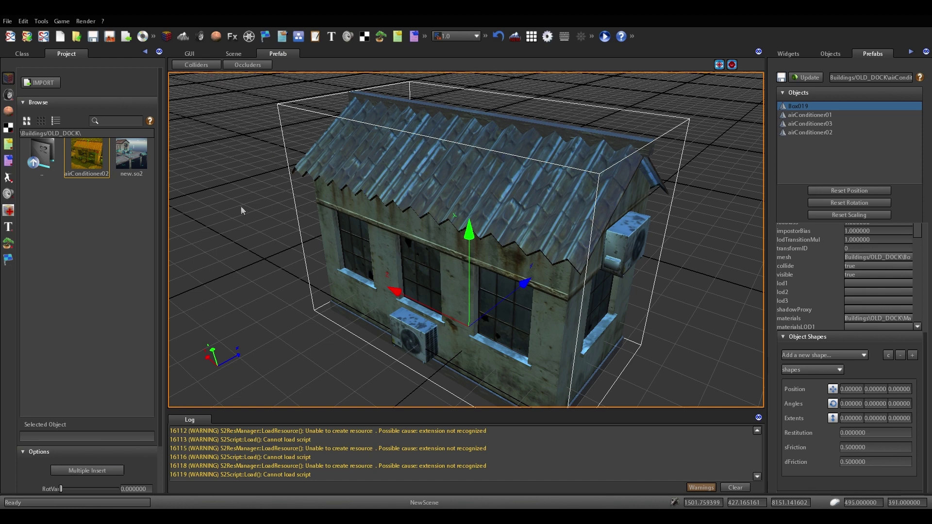
pyautogui.click(797, 116)
pyautogui.click(802, 124)
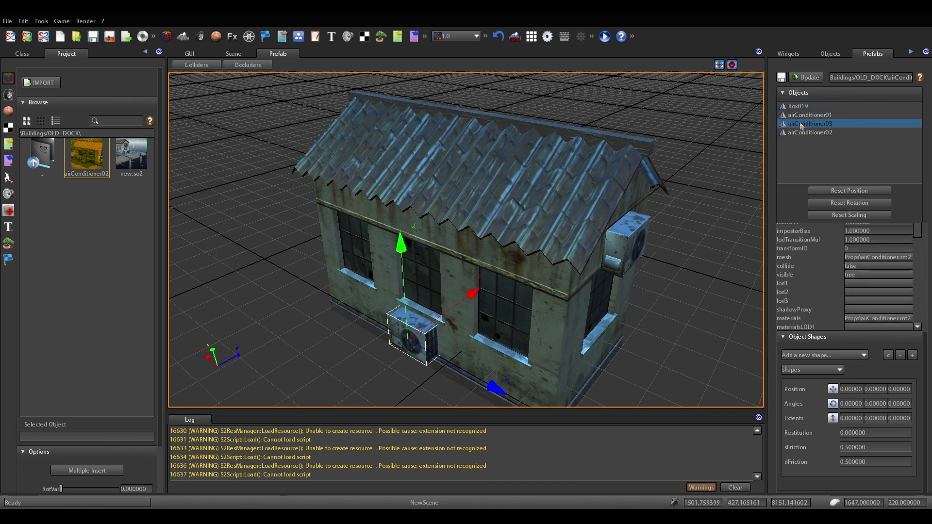
pyautogui.click(805, 133)
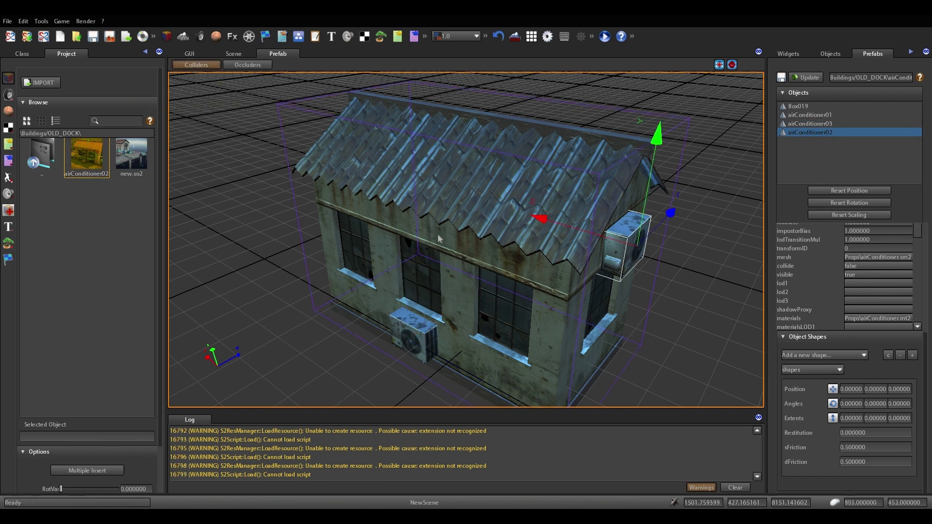
pyautogui.moveTo(435, 235)
pyautogui.mouseDown(button='middle')
pyautogui.moveTo(487, 236)
pyautogui.moveTo(425, 242)
pyautogui.mouseUp(button='middle')
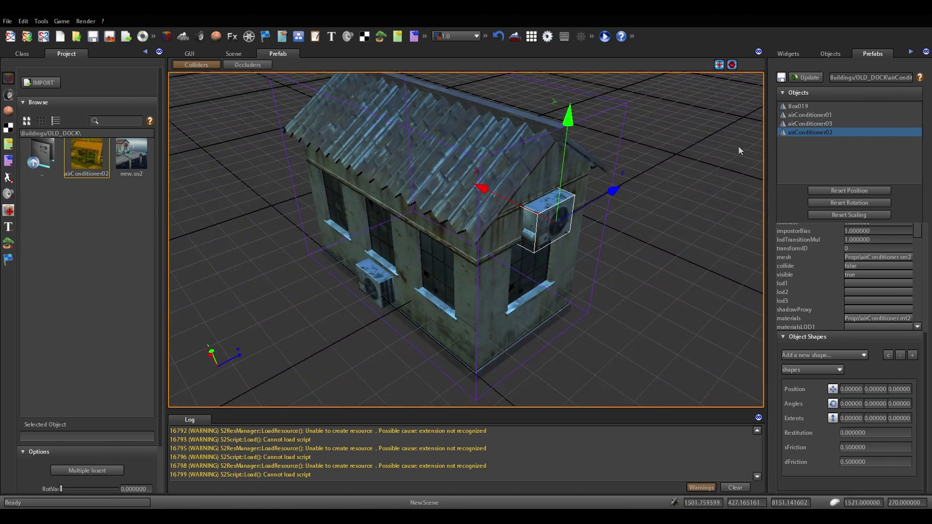
# Add a new box collision shape to the Box019 shack object
pyautogui.click(799, 106)
pyautogui.moveTo(484, 310); pyautogui.dragTo(489, 306, button='middle')
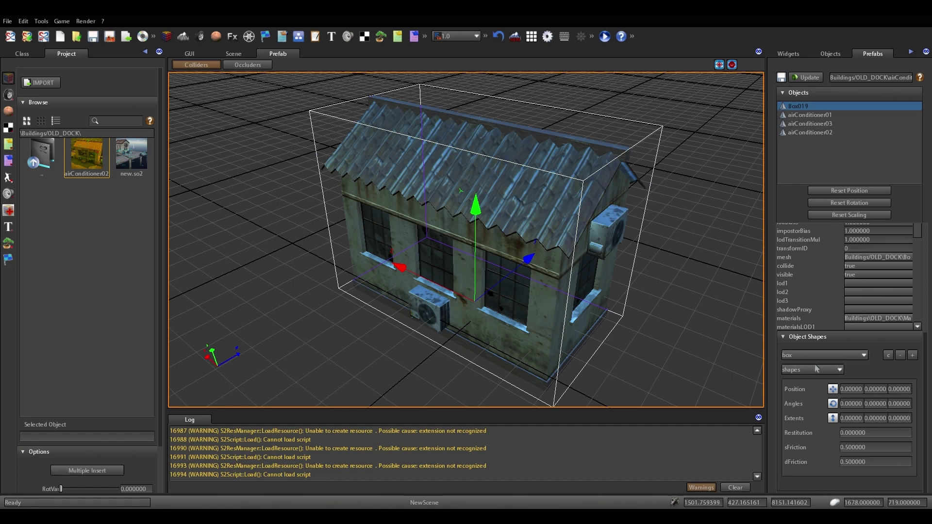
pyautogui.click(913, 356)
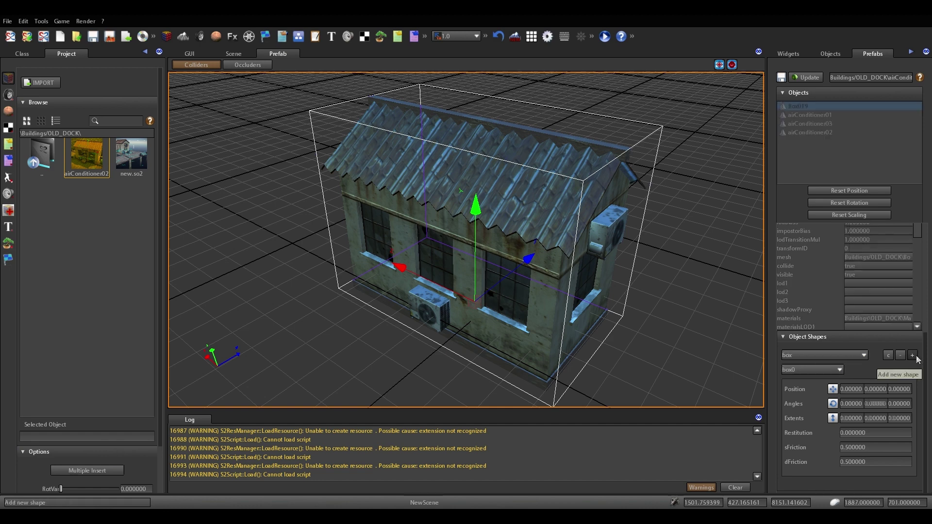
# Move the new box shape along X to about -144.02, out to the air conditioner beneath the middle window
pyautogui.scroll(3, 506, 326)
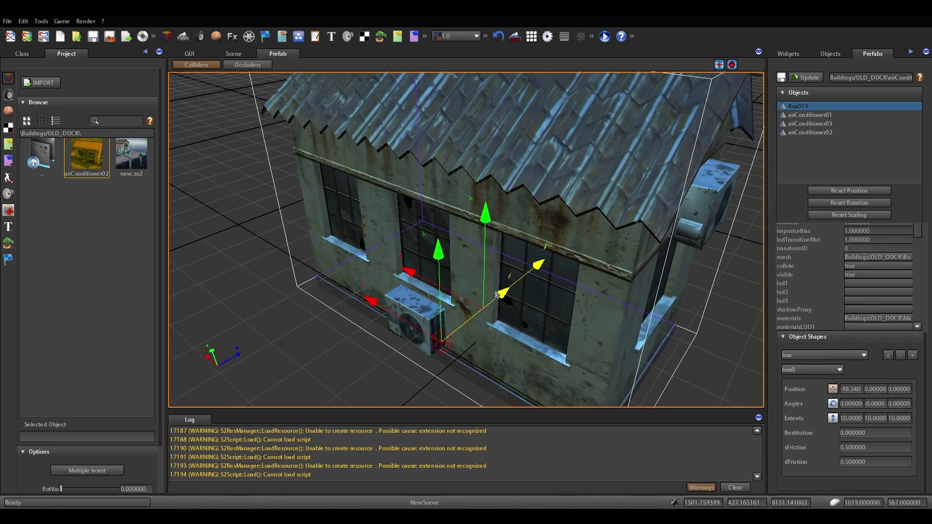
pyautogui.moveTo(383, 323); pyautogui.dragTo(460, 325, button='right')
pyautogui.scroll(5, 376, 329)
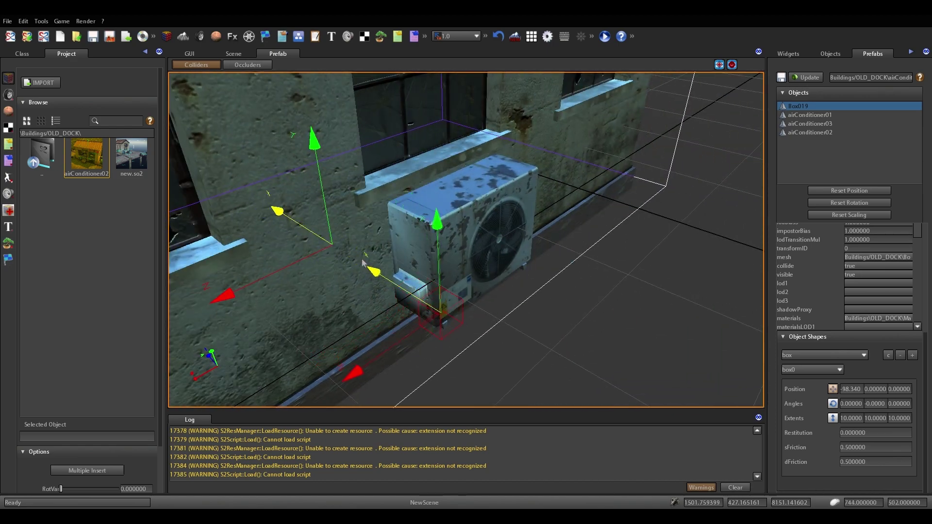
pyautogui.press('s')
pyautogui.moveTo(455, 301); pyautogui.dragTo(353, 289, button='right')
pyautogui.press('d')
pyautogui.press('s')
pyautogui.press('d')
pyautogui.press('s')
pyautogui.scroll(10, 360, 289)
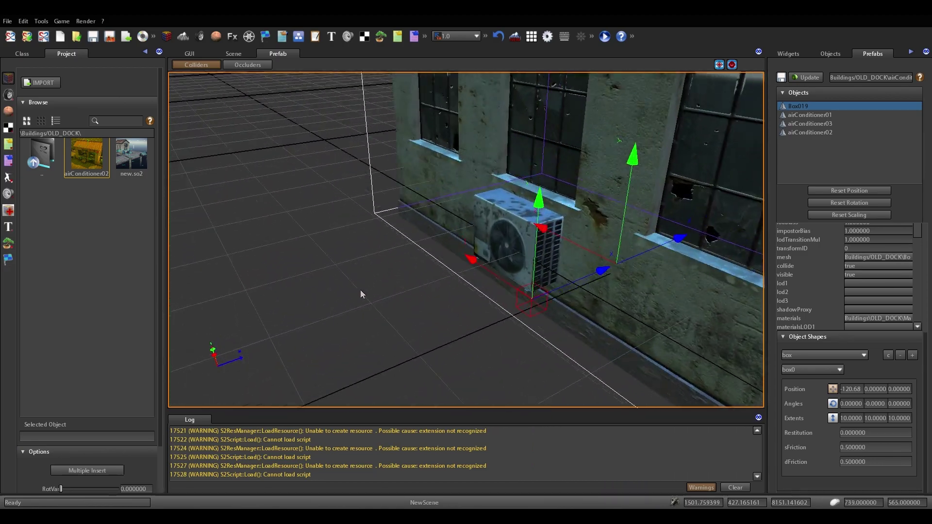
pyautogui.moveTo(427, 292); pyautogui.dragTo(473, 292, button='middle')
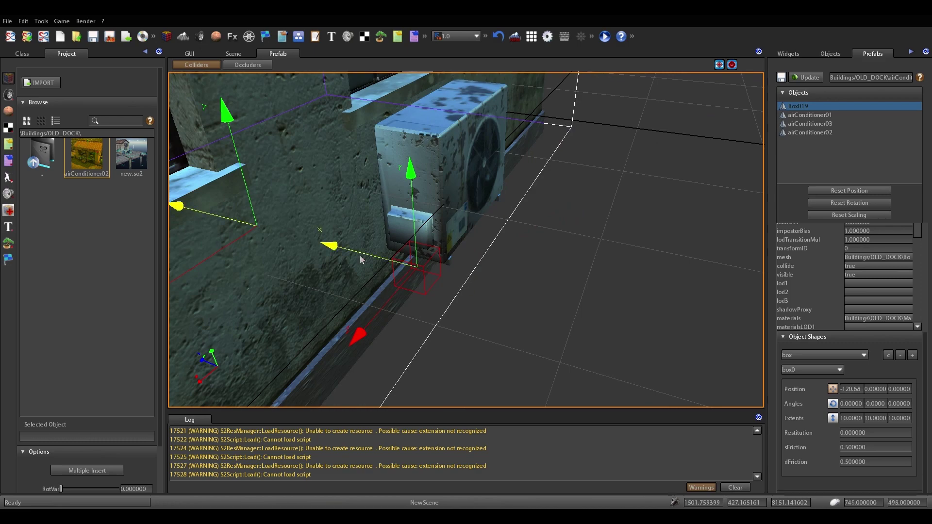
pyautogui.moveTo(362, 257); pyautogui.dragTo(378, 260)
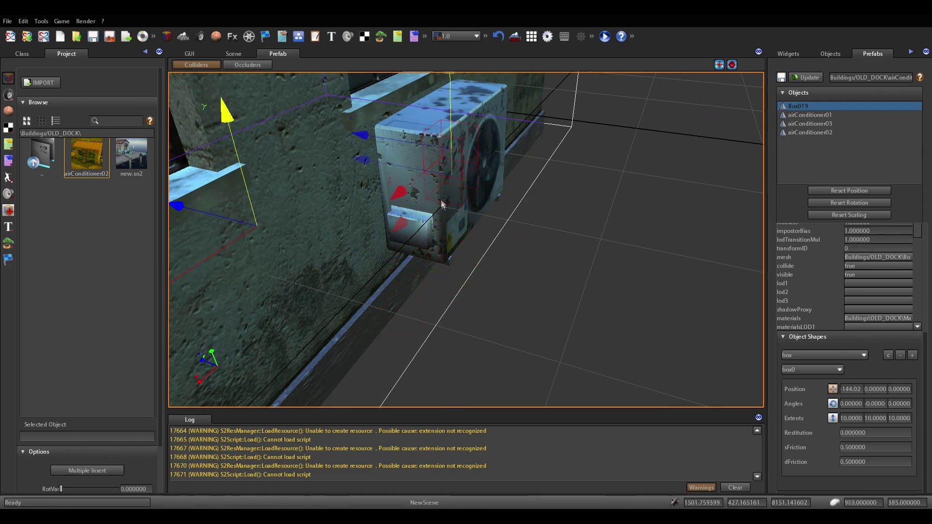
# Fit box0 around the air conditioner with extents of about 19.41, 32.10 and 47.05, at a height of about 70.71
pyautogui.moveTo(439, 200); pyautogui.dragTo(399, 211, button='middle')
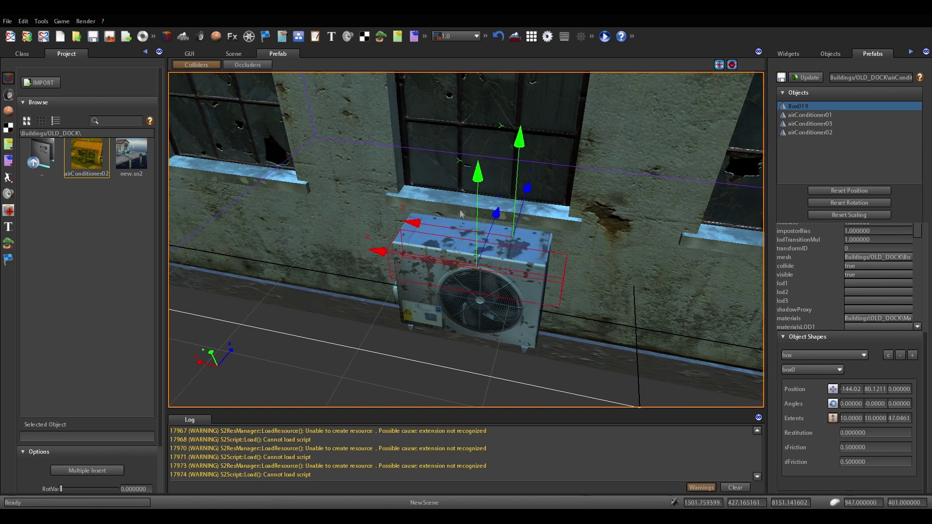
pyautogui.moveTo(477, 207); pyautogui.dragTo(647, 237, button='middle')
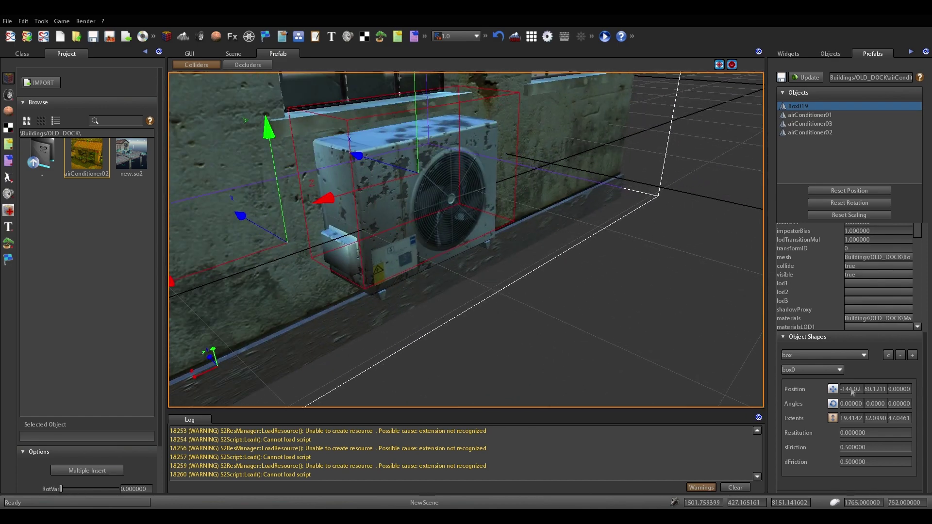
pyautogui.click(834, 392)
pyautogui.moveTo(541, 391); pyautogui.dragTo(526, 339, button='middle')
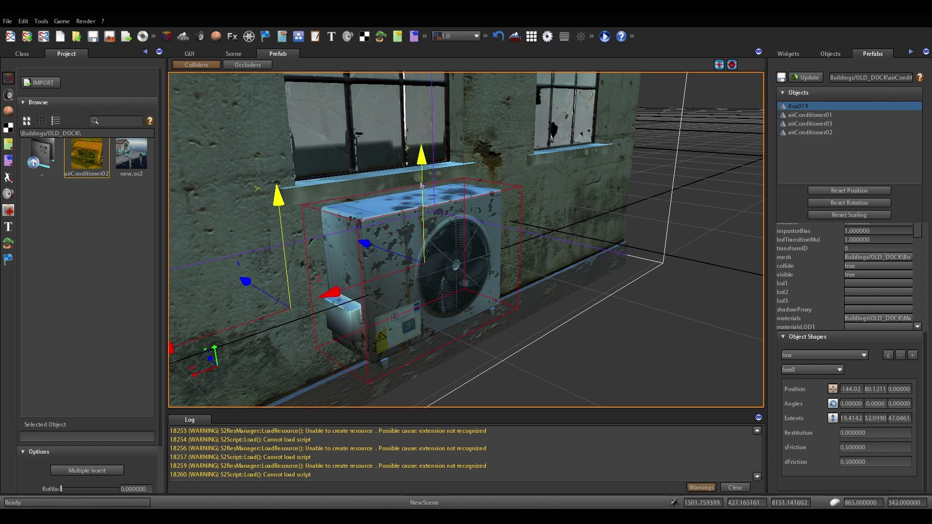
pyautogui.moveTo(574, 268); pyautogui.dragTo(485, 270, button='middle')
# Clone the box shape and move the copy around the air conditioner on the door-side wall, at about 143.73, 70.71, -125.37
pyautogui.scroll(-5, 477, 267)
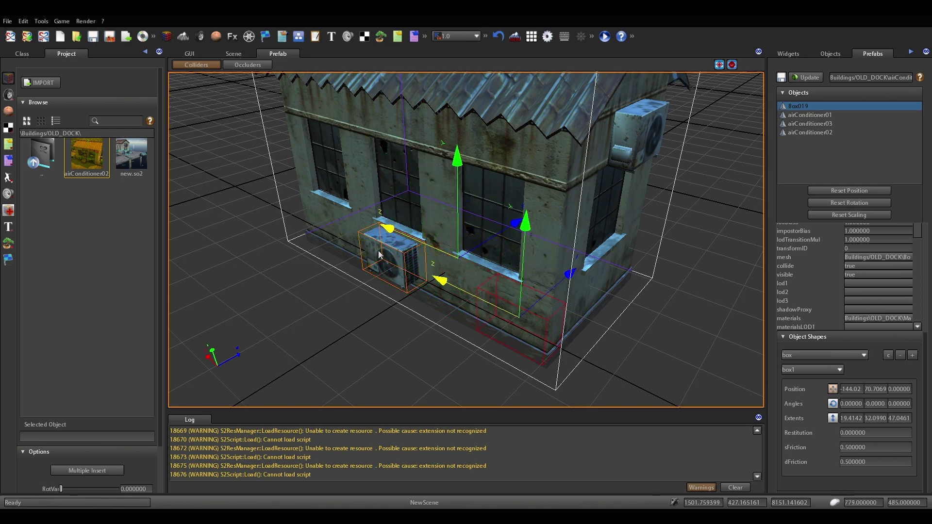
pyautogui.moveTo(456, 264); pyautogui.dragTo(366, 270, button='middle')
pyautogui.moveTo(419, 271); pyautogui.dragTo(478, 318)
pyautogui.scroll(6, 480, 318)
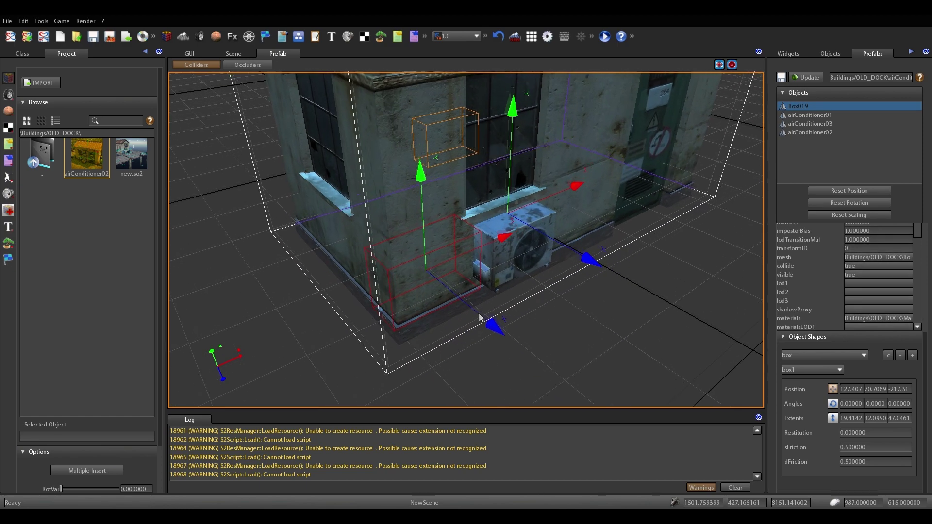
pyautogui.moveTo(479, 318); pyautogui.dragTo(342, 267, button='middle')
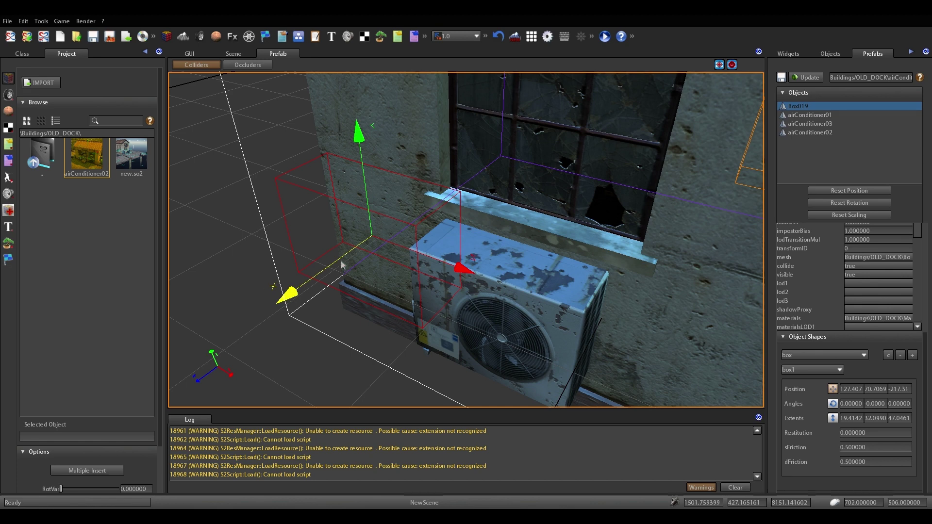
pyautogui.moveTo(342, 264); pyautogui.dragTo(436, 280)
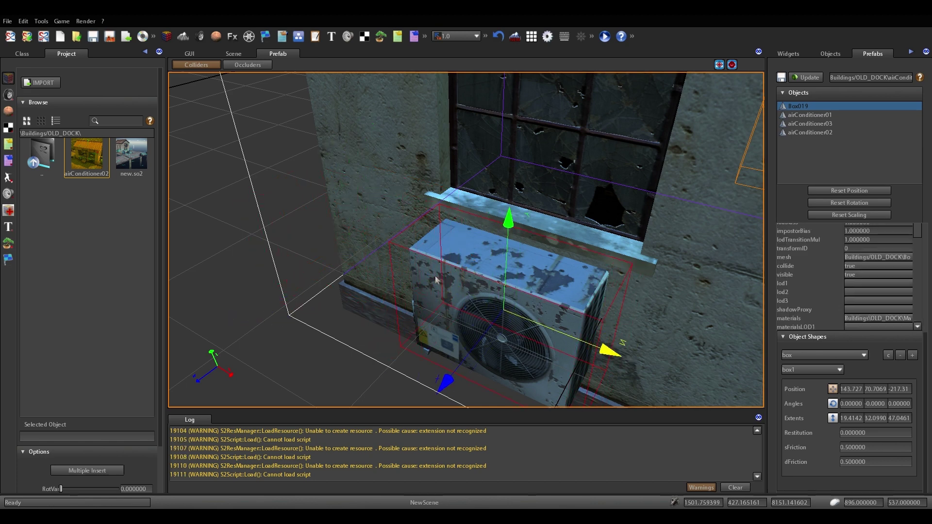
pyautogui.moveTo(391, 277); pyautogui.dragTo(452, 253, button='middle')
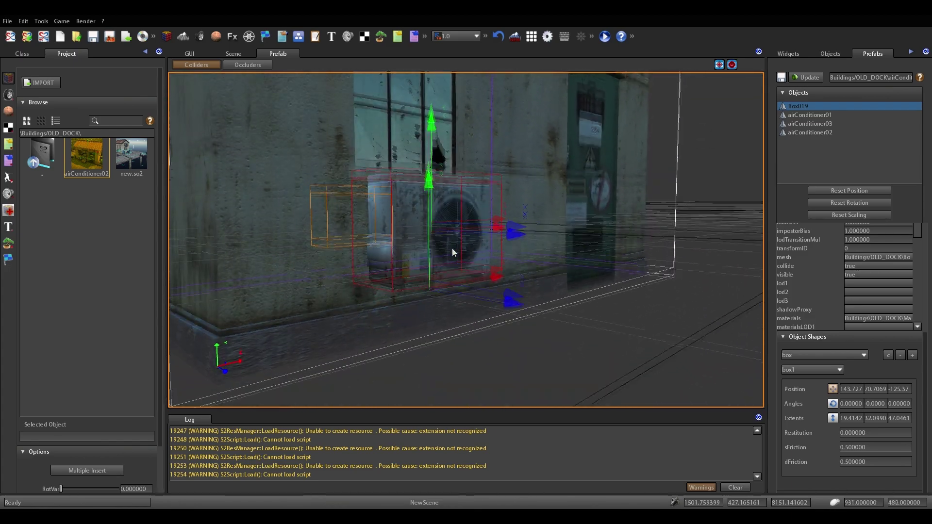
# Clone box1 and move the copy to the air conditioner above the gable window, at about 8.99, 256.54, -265.11
pyautogui.moveTo(452, 252); pyautogui.dragTo(474, 281, button='right')
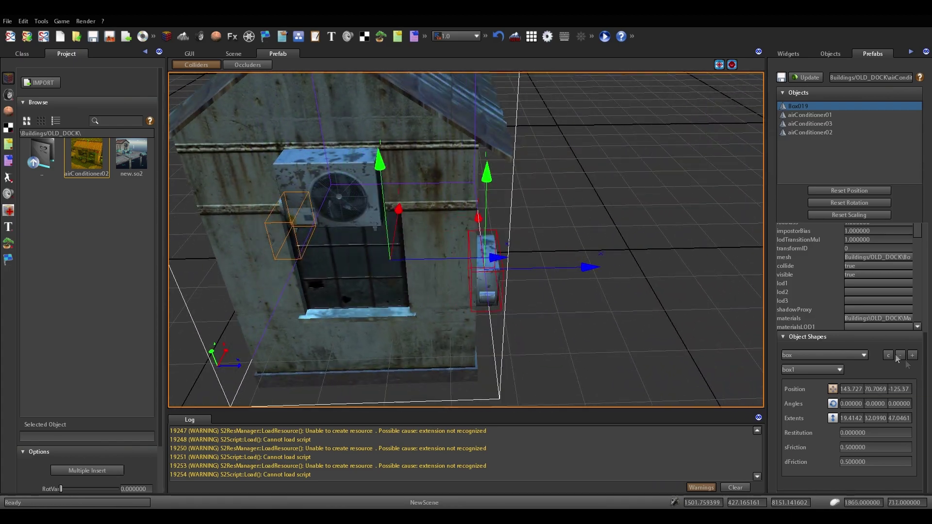
pyautogui.click(889, 356)
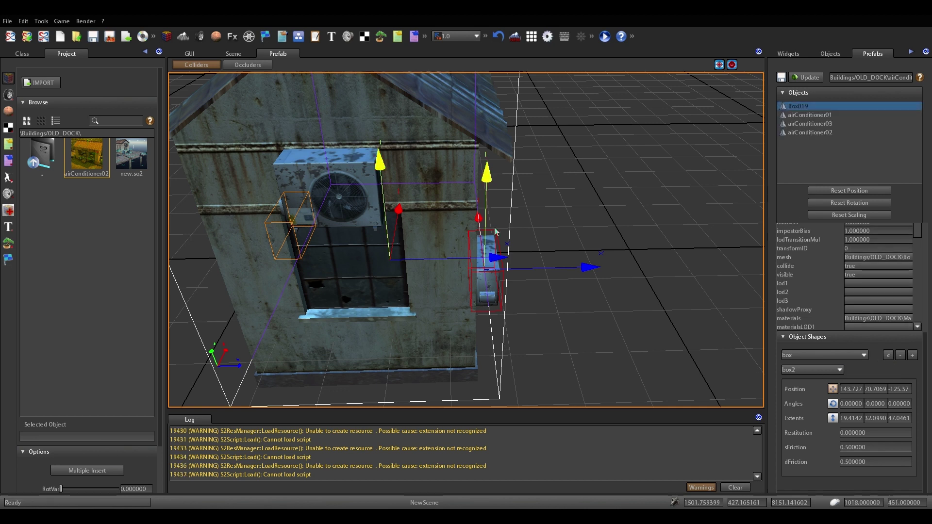
pyautogui.moveTo(488, 229); pyautogui.dragTo(502, 287)
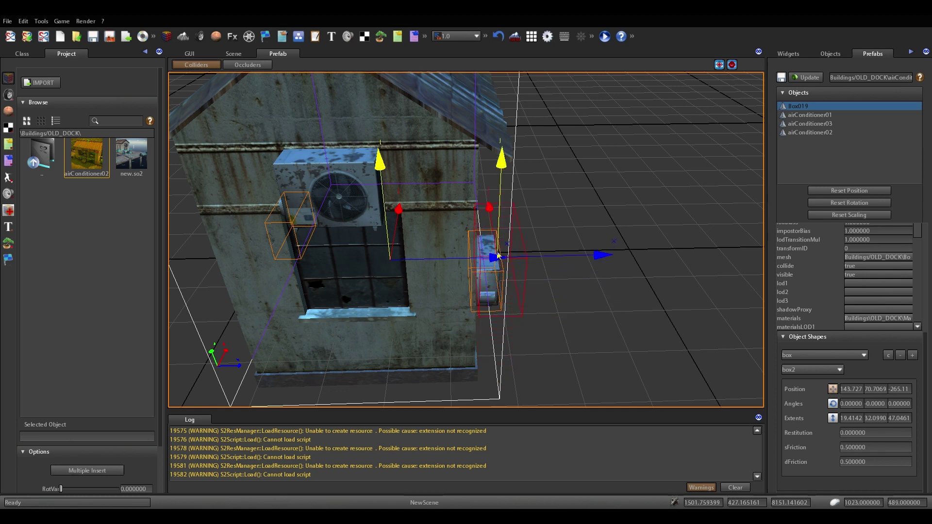
pyautogui.moveTo(497, 241); pyautogui.dragTo(573, 217)
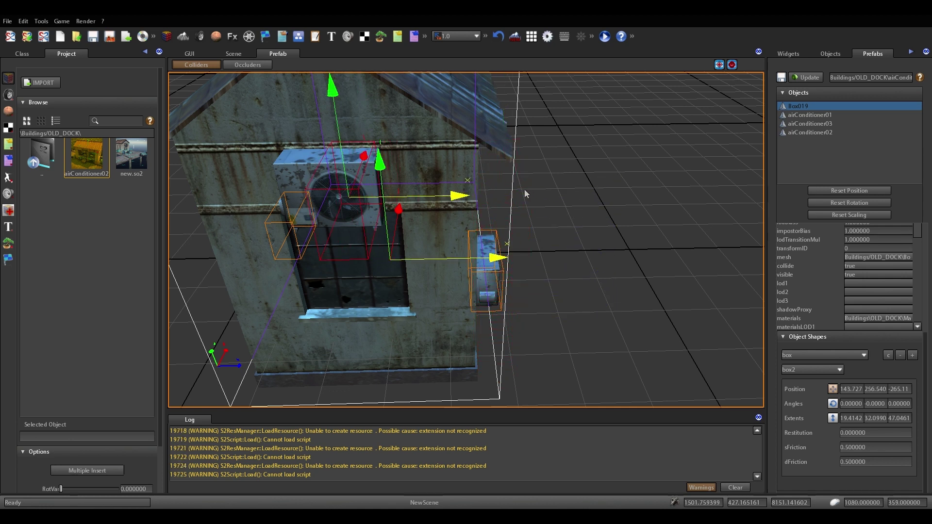
pyautogui.moveTo(524, 194); pyautogui.dragTo(519, 195)
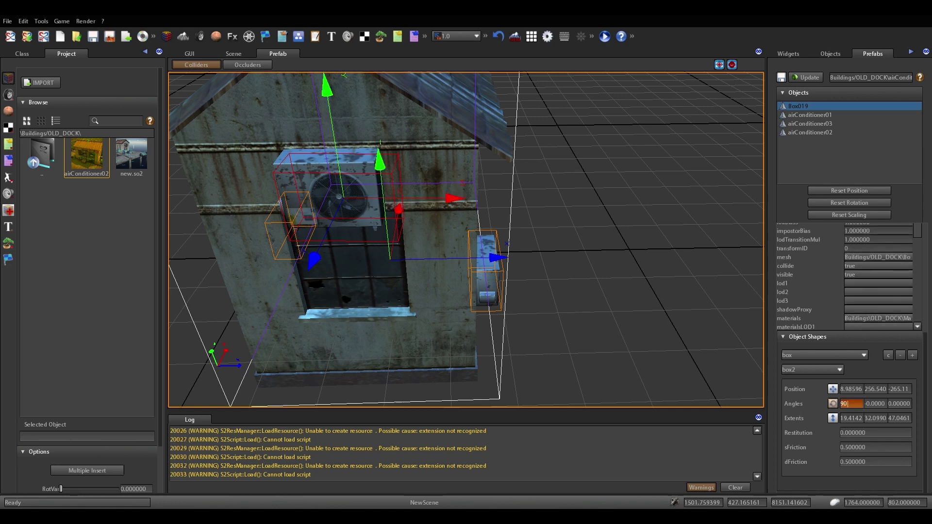
# Rotate box2 to about 90.87 degrees and fit it around the gable air conditioner at about 1.44, 264.27, -267.46
pyautogui.press('Return')
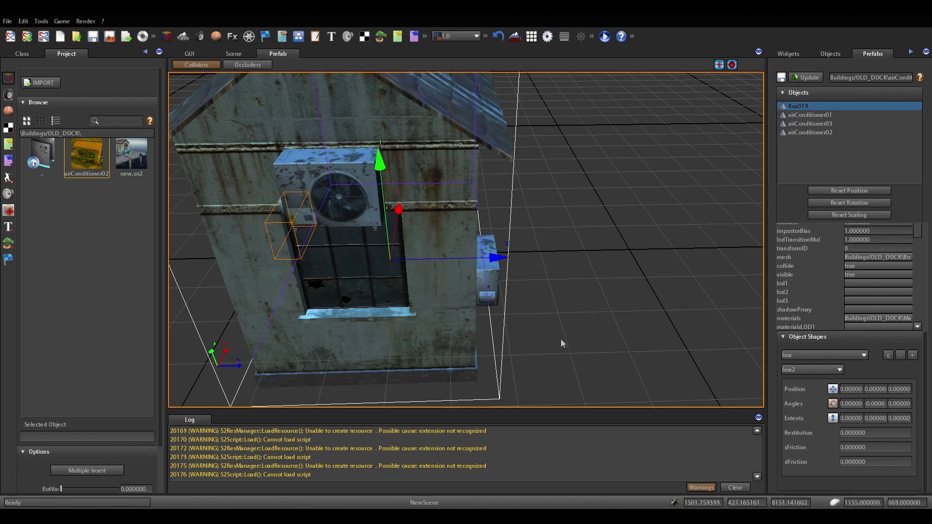
pyautogui.moveTo(559, 316); pyautogui.dragTo(524, 307, button='middle')
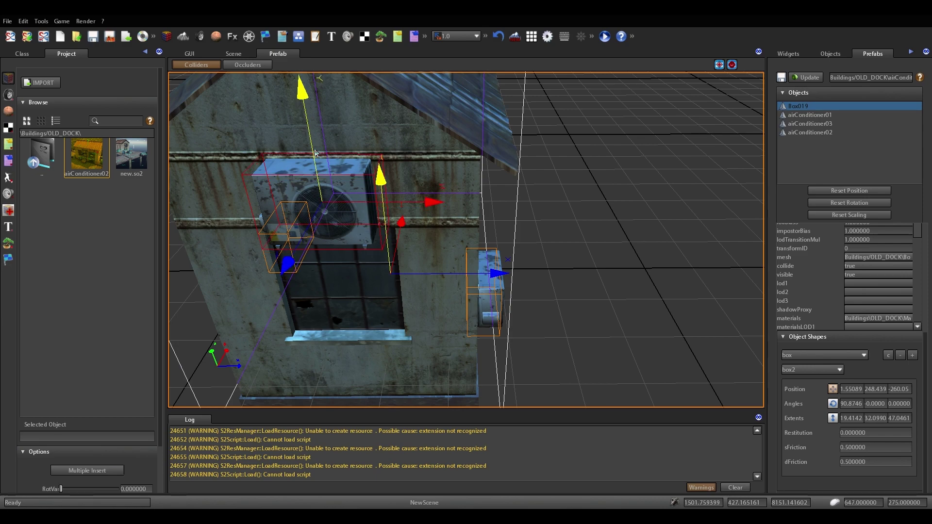
pyautogui.press('s')
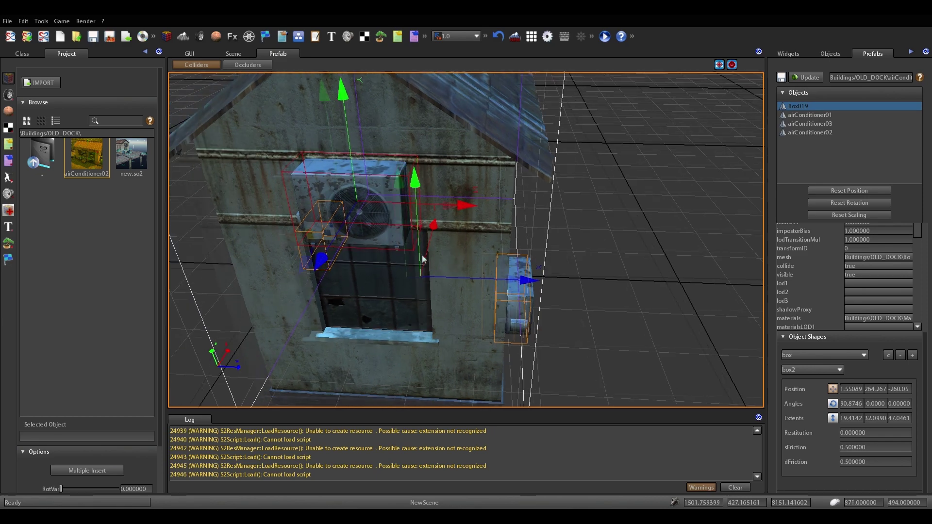
pyautogui.press('d')
pyautogui.moveTo(421, 256); pyautogui.dragTo(356, 247, button='right')
pyautogui.press('w')
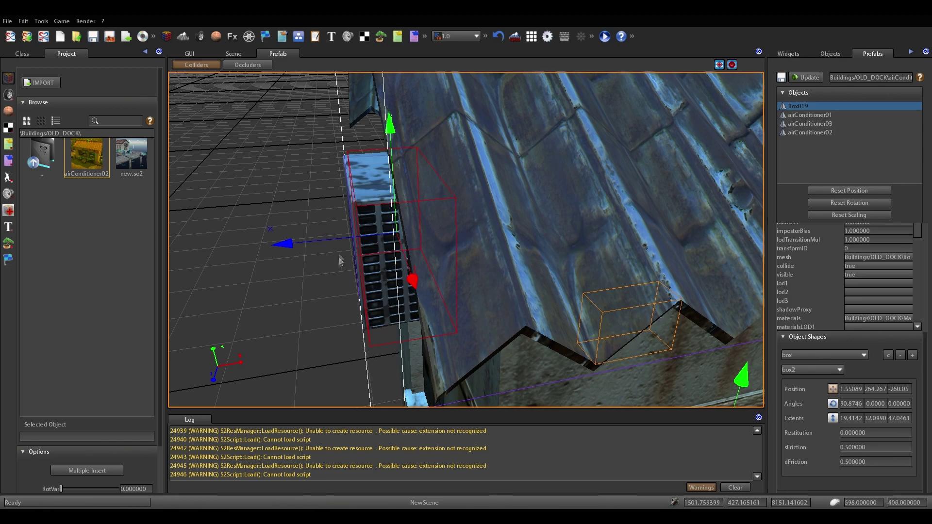
pyautogui.moveTo(336, 240); pyautogui.dragTo(334, 240)
# Save the prefab with its three box collision shapes
pyautogui.press('a')
pyautogui.press('w')
pyautogui.moveTo(334, 241); pyautogui.dragTo(437, 271, button='right')
pyautogui.press('a')
pyautogui.press('s')
pyautogui.press('d')
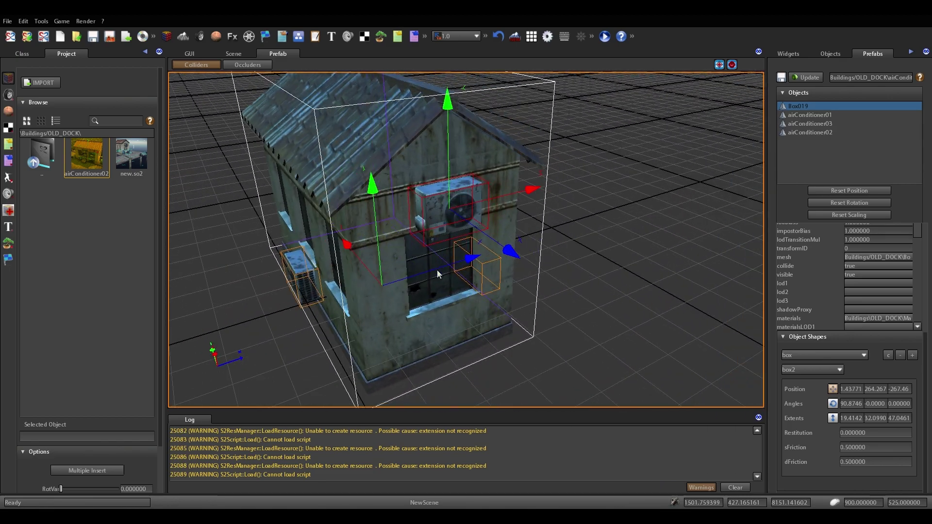
pyautogui.moveTo(437, 274); pyautogui.dragTo(435, 277, button='middle')
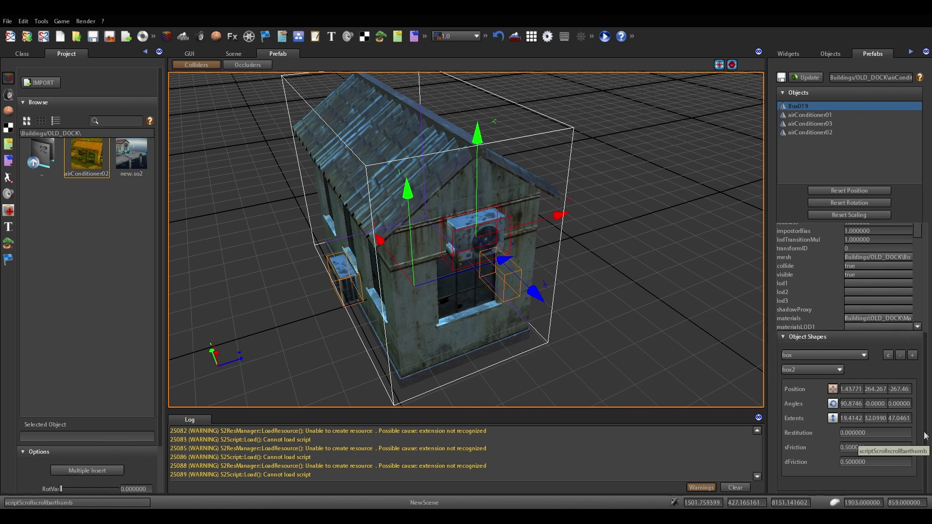
pyautogui.moveTo(925, 436); pyautogui.dragTo(927, 273)
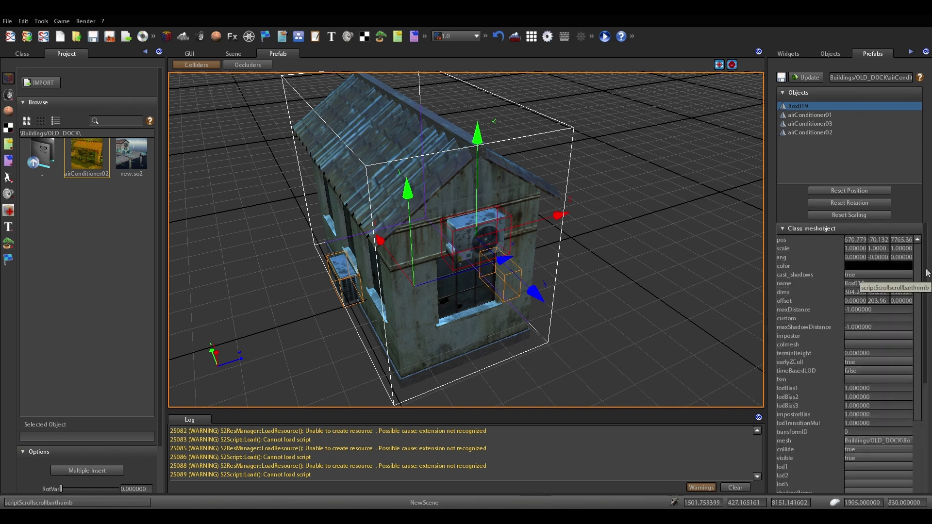
pyautogui.click(783, 78)
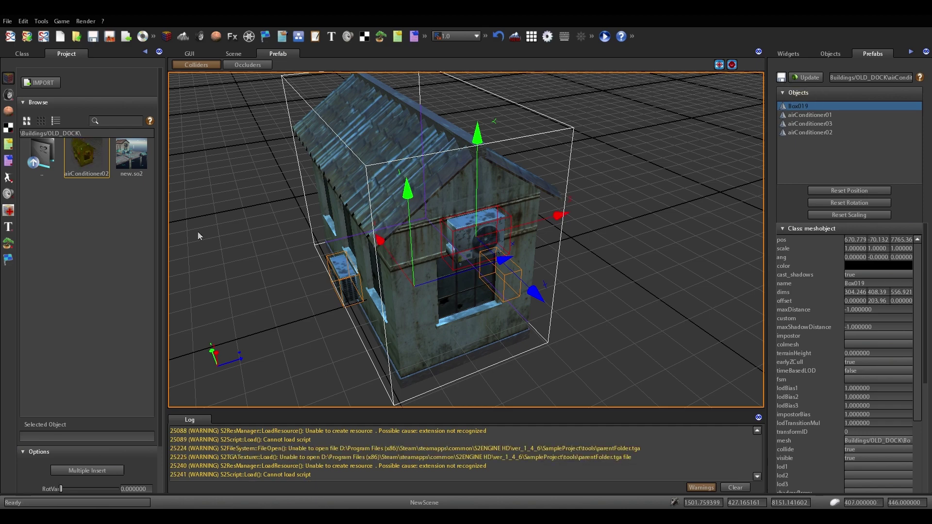
pyautogui.moveTo(313, 238); pyautogui.dragTo(313, 238, button='middle')
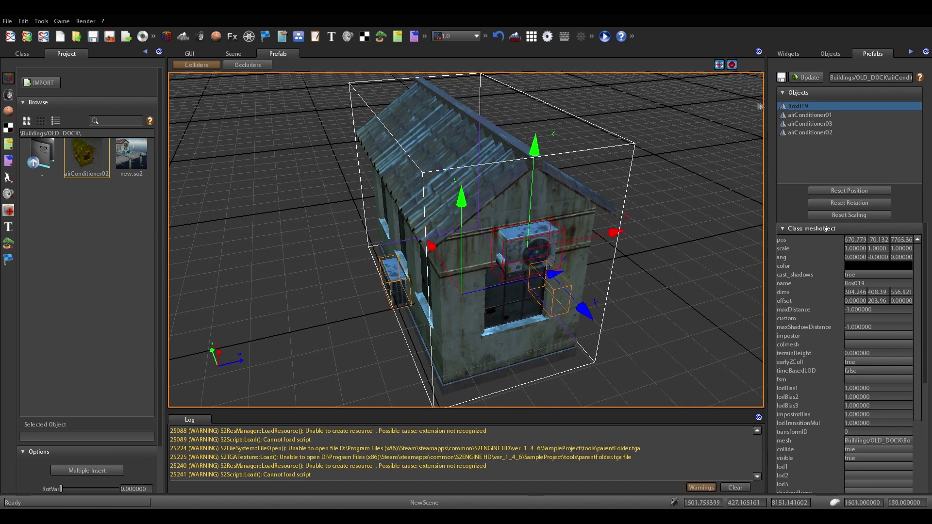
pyautogui.moveTo(389, 236); pyautogui.dragTo(409, 229, button='middle')
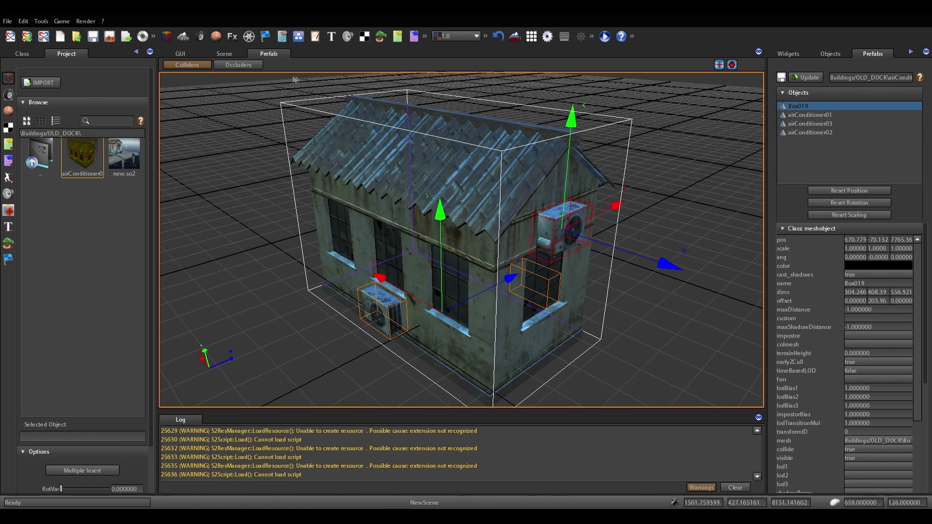
# Return to the dock scene and place an instance of the airConditioner02 prefab on the dock
pyautogui.click(233, 56)
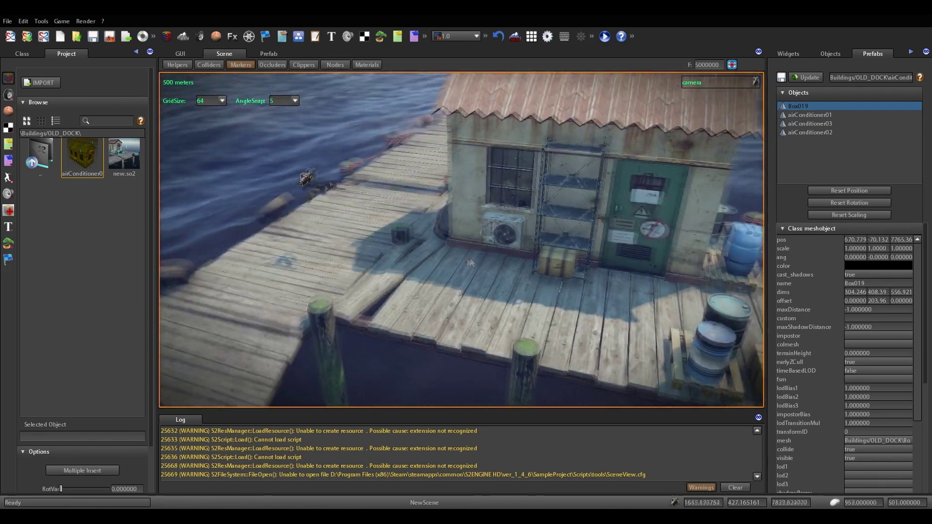
pyautogui.scroll(-3, 470, 262)
pyautogui.moveTo(470, 262); pyautogui.dragTo(445, 252, button='middle')
pyautogui.scroll(-4, 504, 275)
pyautogui.scroll(5, 505, 279)
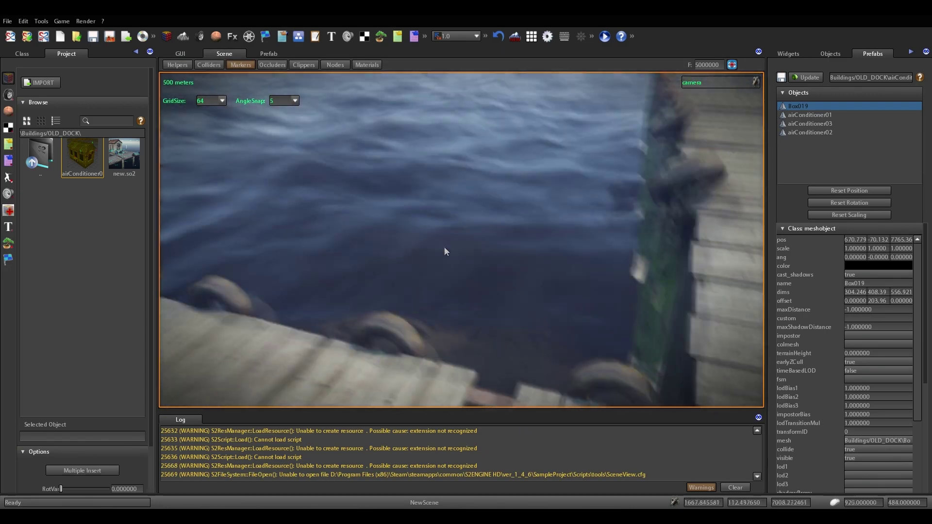
pyautogui.scroll(-2, 443, 255)
pyautogui.moveTo(91, 170); pyautogui.dragTo(429, 215)
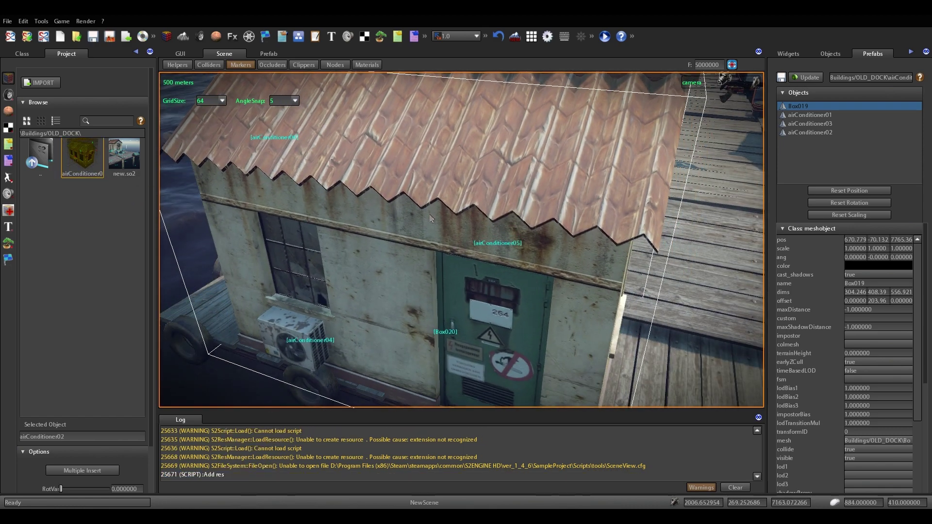
# Move the placed prefab to about X 1303.20, Z 6737.67 and display the scene's colliders around it
pyautogui.click(831, 54)
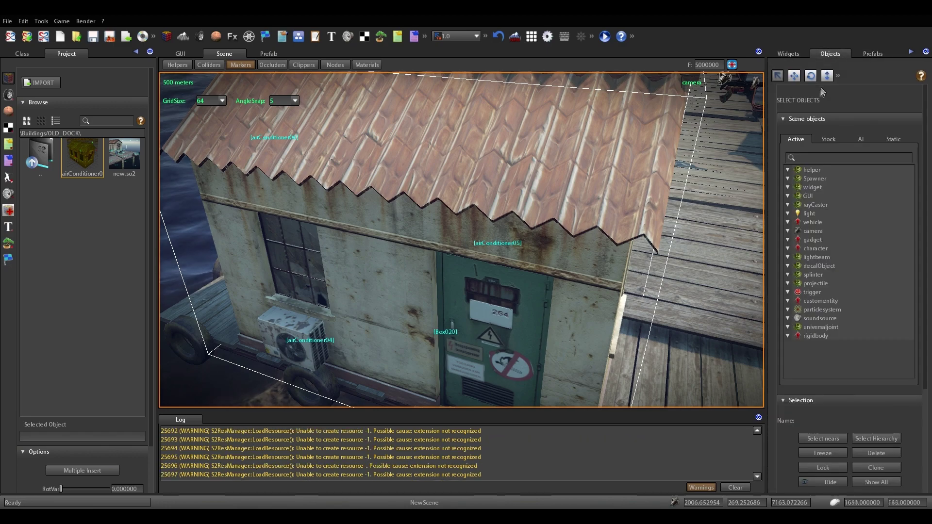
pyautogui.click(794, 76)
pyautogui.moveTo(534, 213); pyautogui.dragTo(390, 198, button='right')
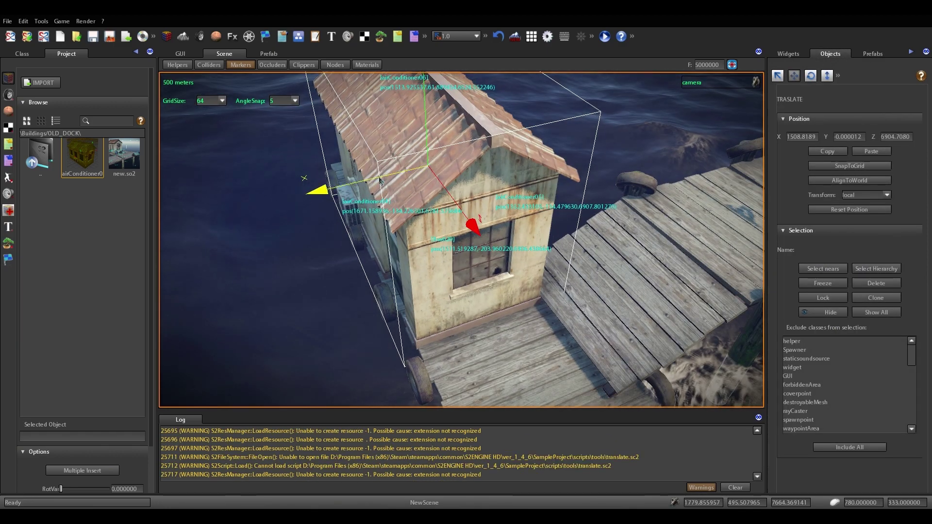
pyautogui.moveTo(380, 181); pyautogui.dragTo(451, 166)
pyautogui.moveTo(451, 166); pyautogui.dragTo(479, 194, button='right')
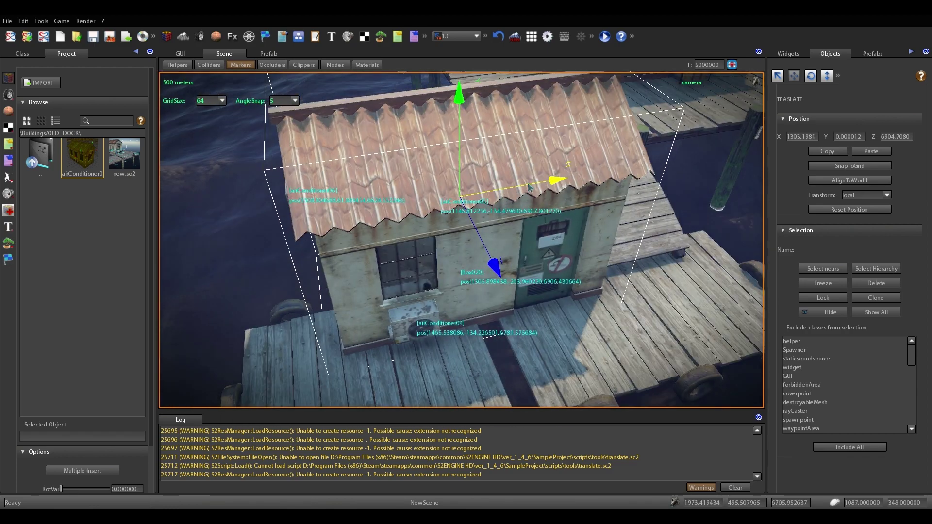
pyautogui.moveTo(530, 188); pyautogui.dragTo(515, 190)
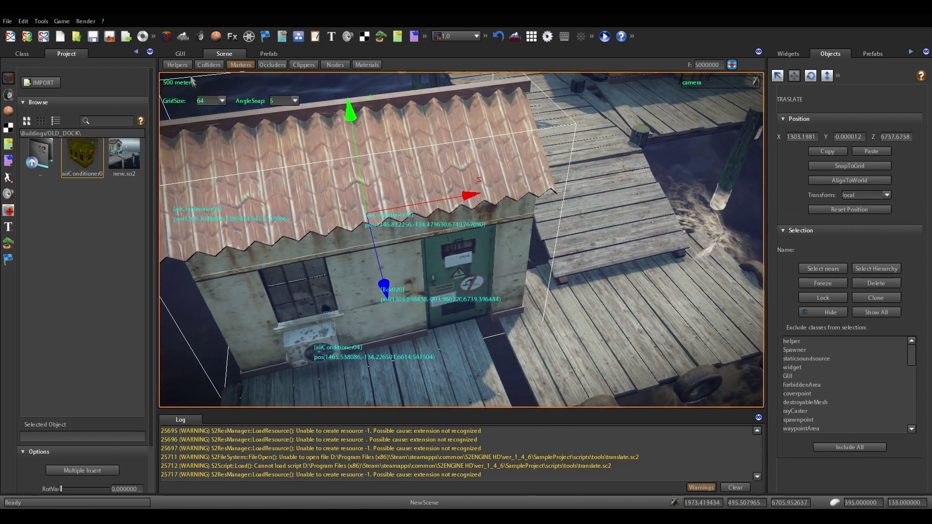
pyautogui.moveTo(367, 260); pyautogui.dragTo(450, 247, button='right')
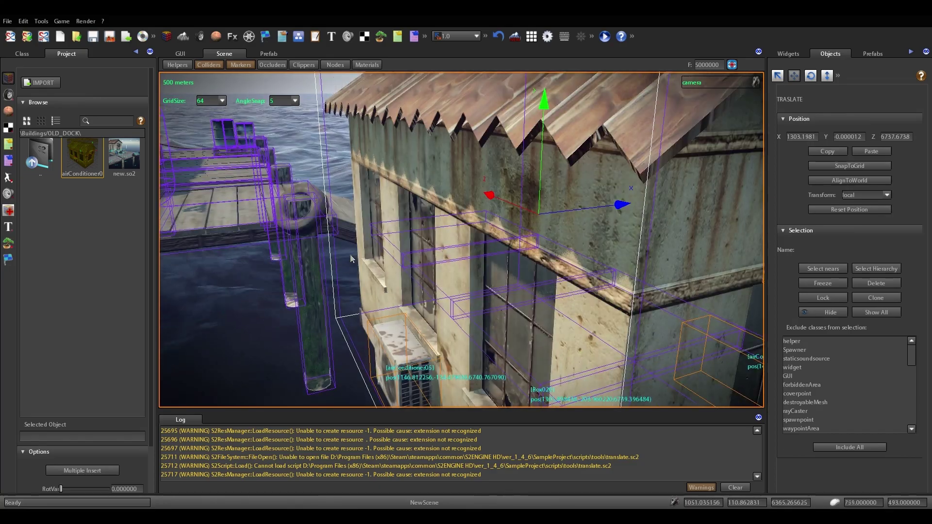
pyautogui.moveTo(340, 253); pyautogui.dragTo(410, 261, button='right')
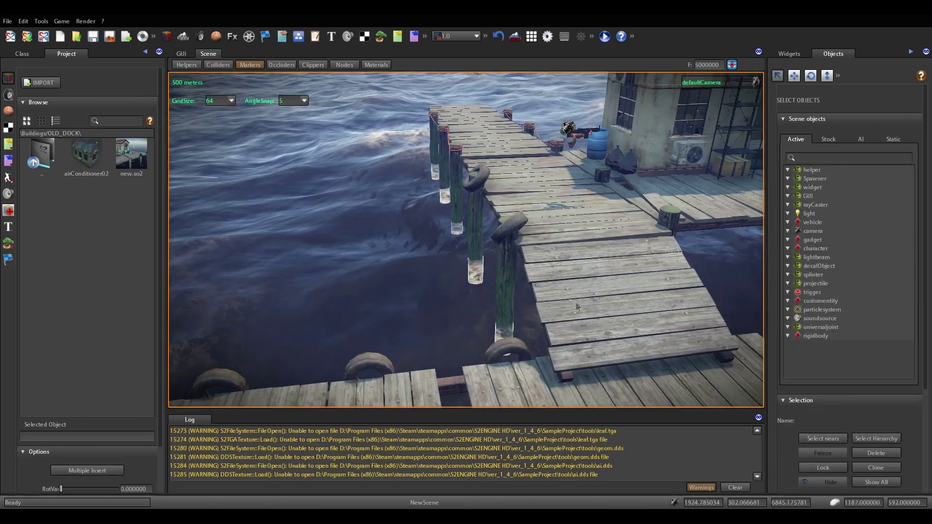
# Create a prefab named light from the light object class in the OLD_DOCK folder
pyautogui.moveTo(494, 293); pyautogui.dragTo(564, 305, button='right')
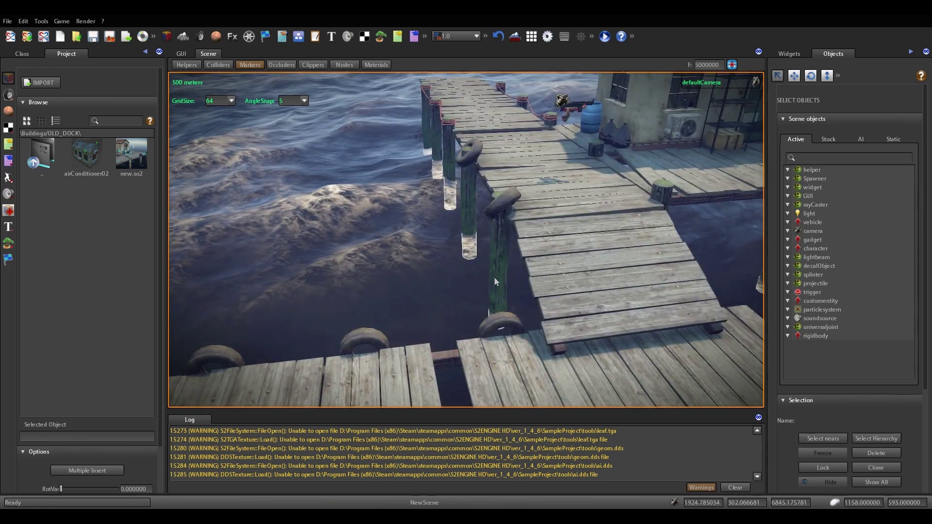
pyautogui.rightClick(104, 219)
pyautogui.click(129, 226)
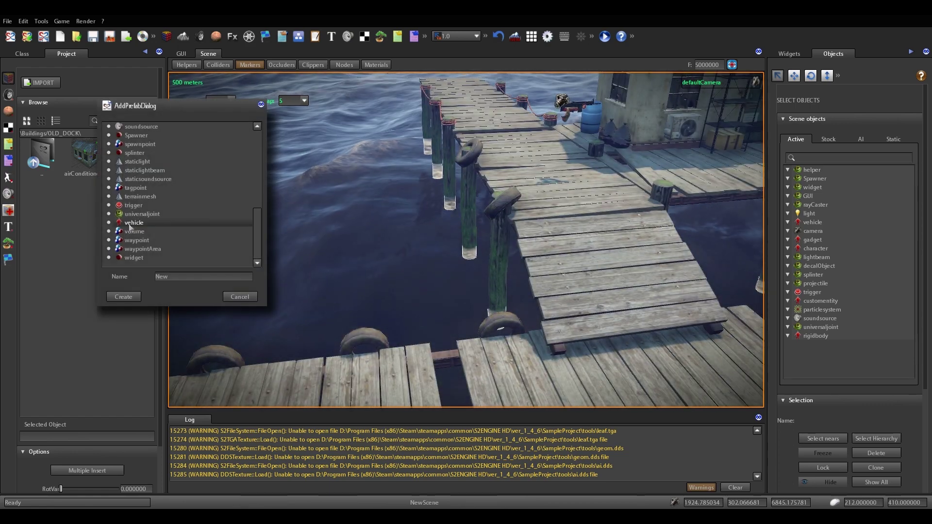
pyautogui.moveTo(147, 106); pyautogui.dragTo(383, 202)
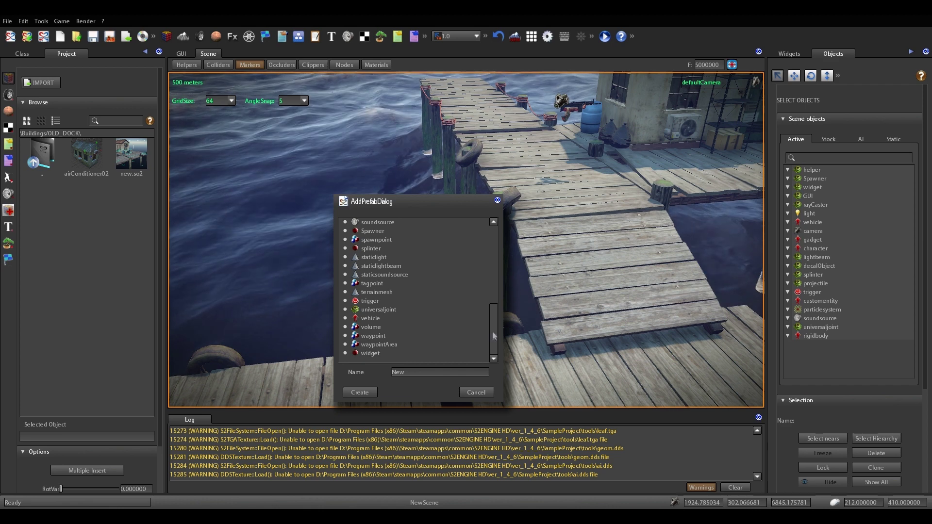
pyautogui.moveTo(493, 336); pyautogui.dragTo(491, 257)
pyautogui.click(402, 258)
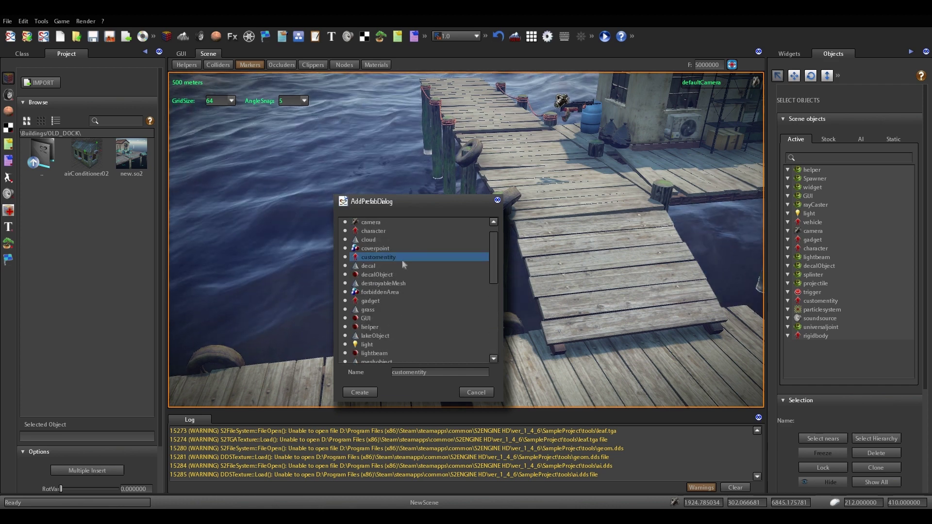
pyautogui.click(384, 231)
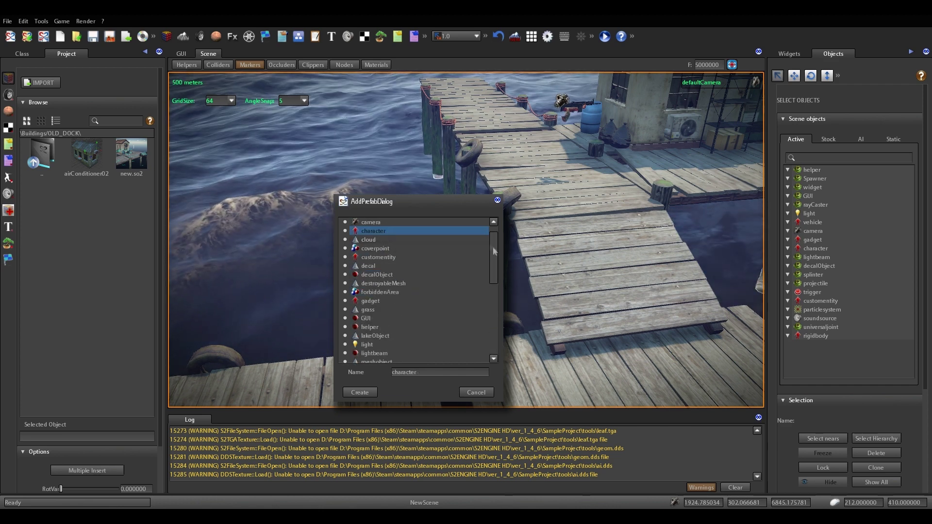
pyautogui.scroll(-2, 344, 302)
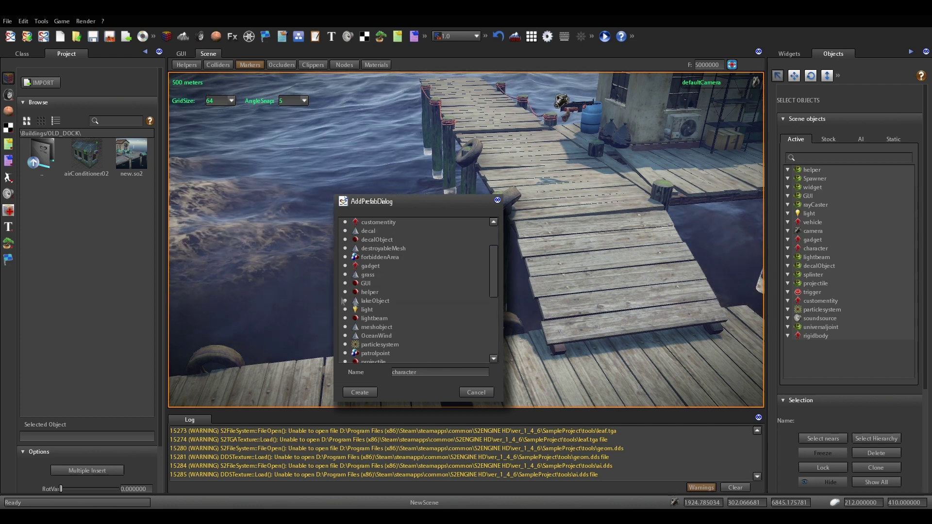
pyautogui.click(359, 309)
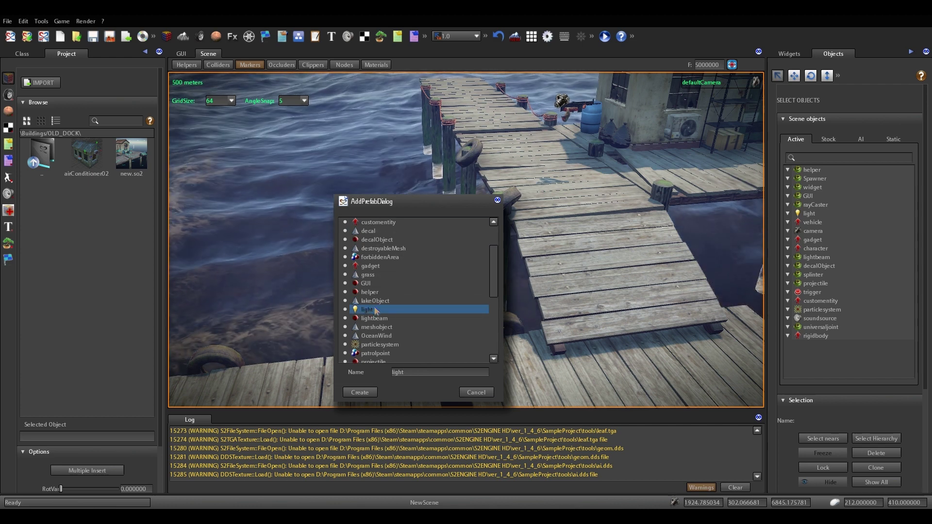
pyautogui.click(361, 394)
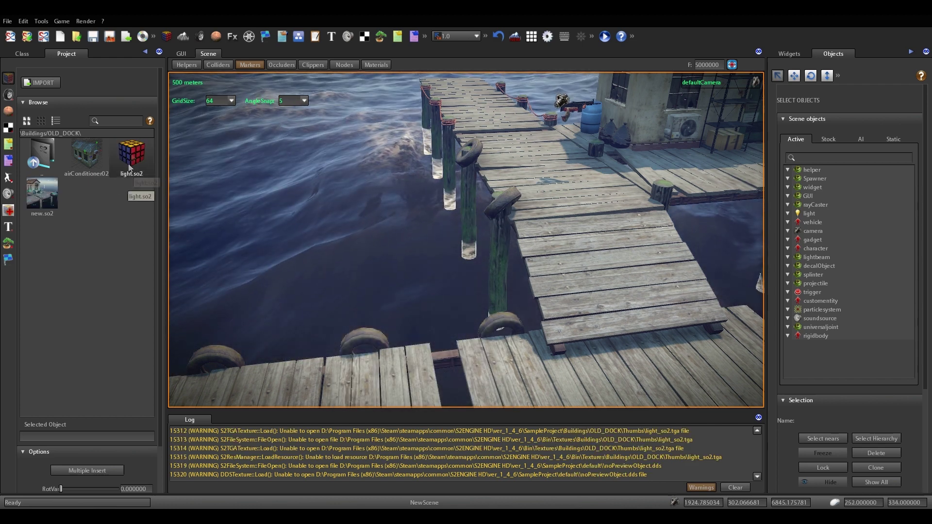
# Open the light prefab for editing, set its radius to 500 and save it
pyautogui.rightClick(131, 156)
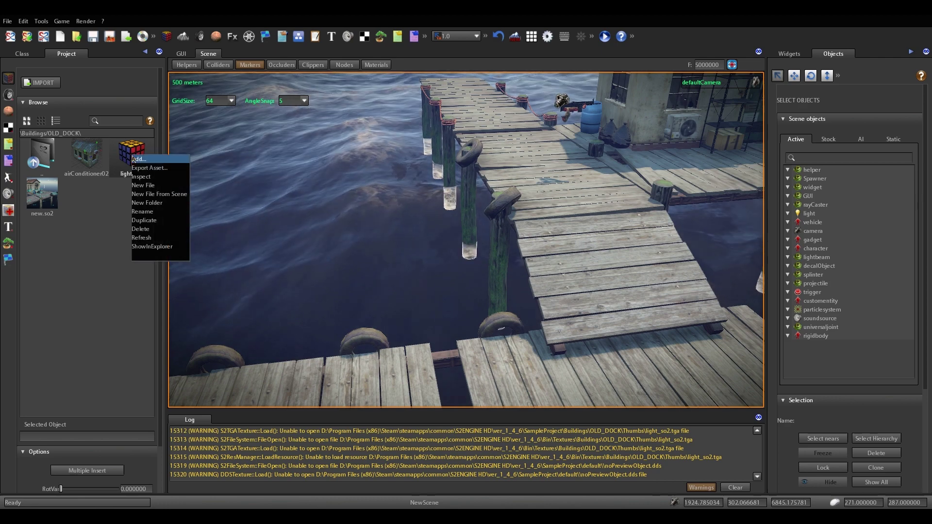
pyautogui.click(161, 178)
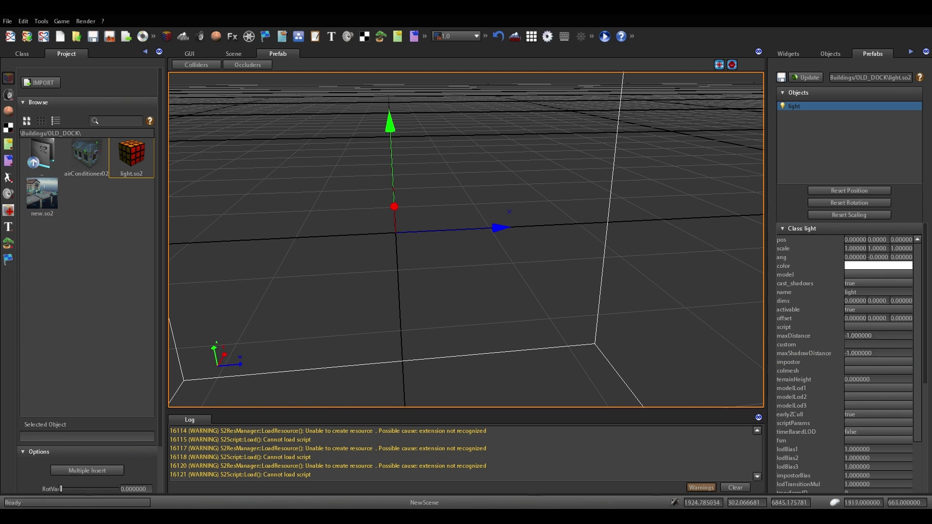
pyautogui.moveTo(922, 318); pyautogui.dragTo(922, 451)
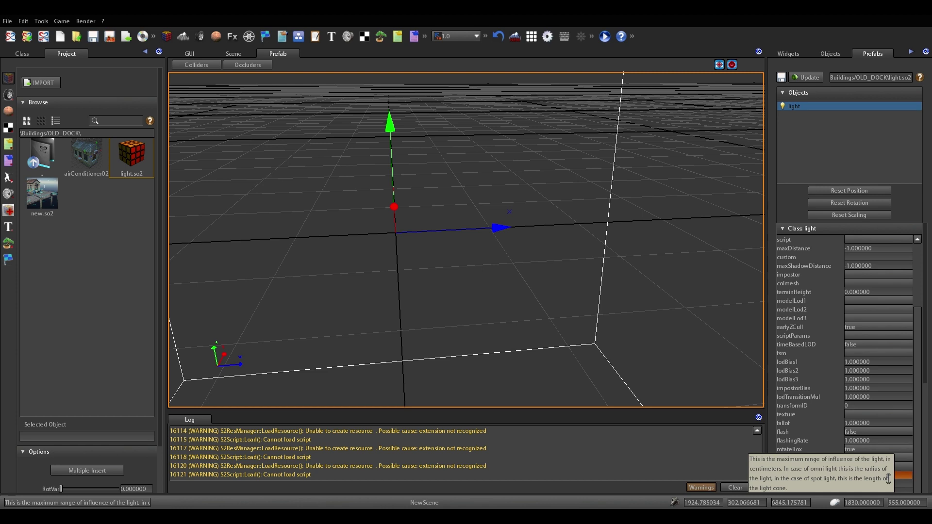
pyautogui.write('500')
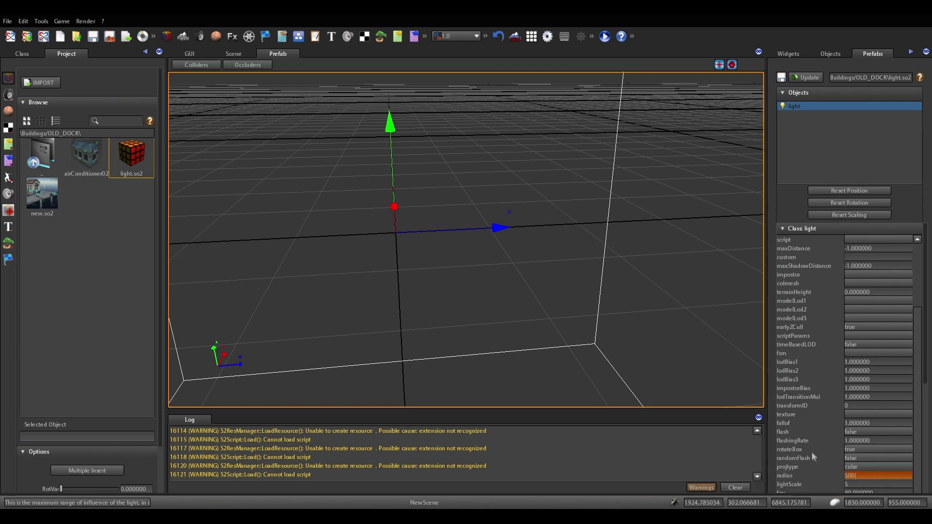
pyautogui.press('Return')
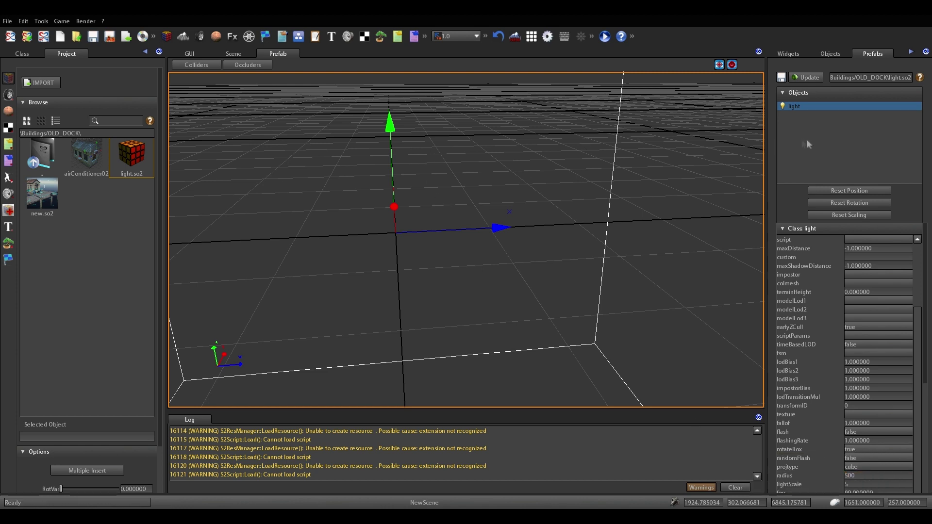
pyautogui.click(785, 79)
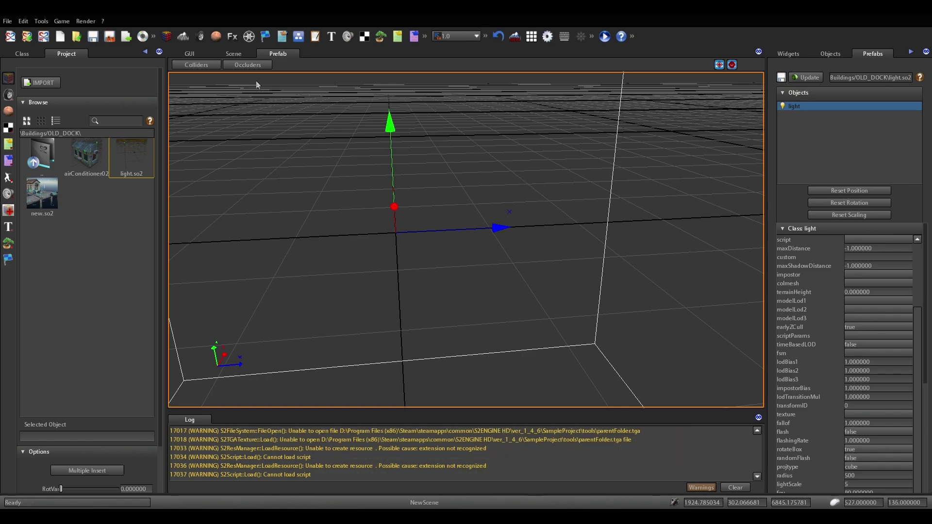
# Place the light prefab in the dock scene before the shack and move it to about X 981.62, Y 13.91, Z 7756.44
pyautogui.click(241, 59)
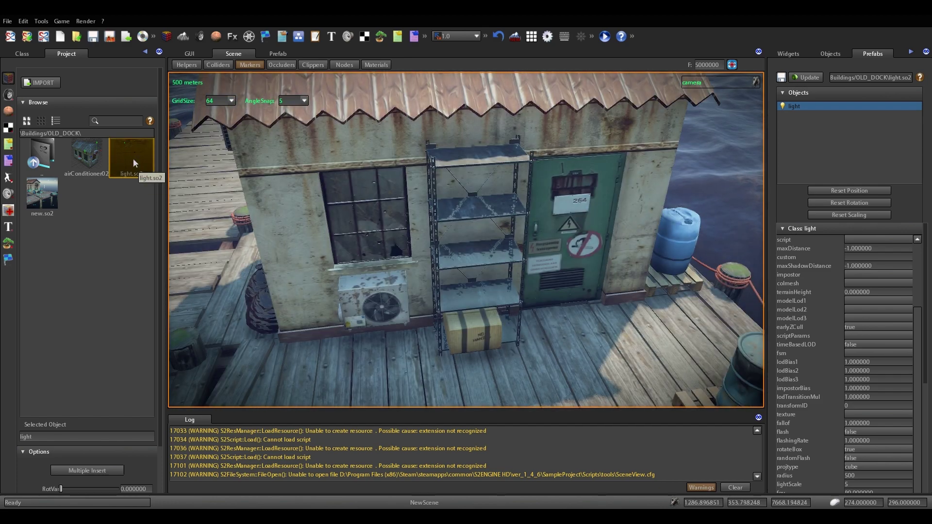
pyautogui.moveTo(133, 158); pyautogui.dragTo(540, 357)
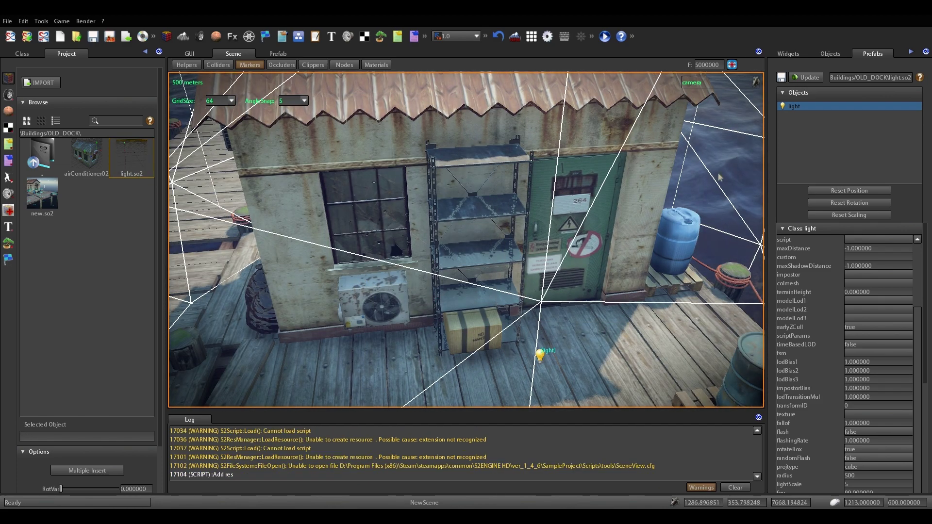
pyautogui.click(831, 55)
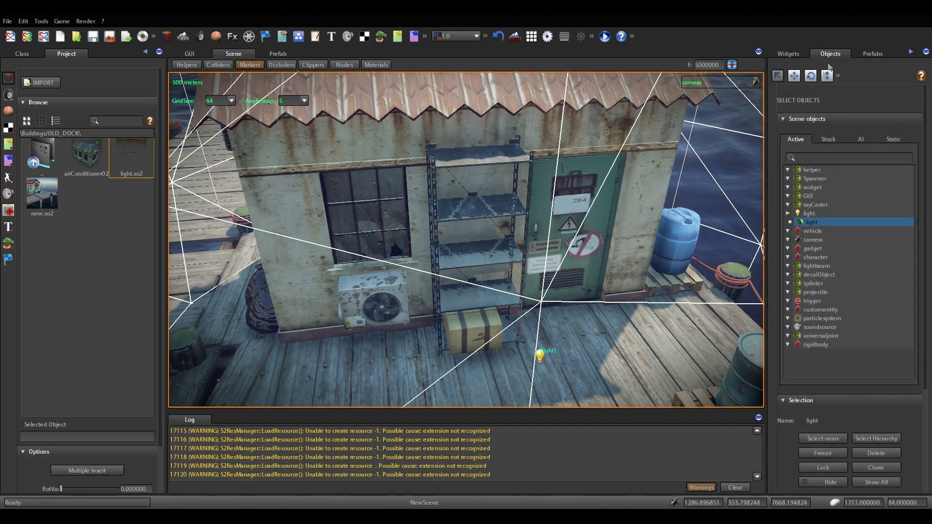
pyautogui.click(795, 76)
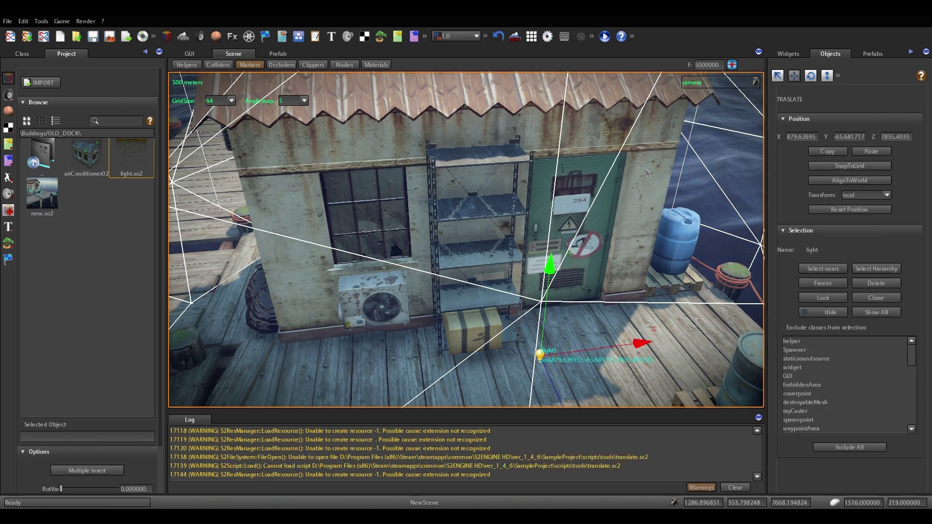
pyautogui.moveTo(550, 293); pyautogui.dragTo(551, 268)
pyautogui.moveTo(550, 269); pyautogui.dragTo(525, 269, button='right')
pyautogui.press('d')
pyautogui.moveTo(519, 271); pyautogui.dragTo(506, 266)
pyautogui.moveTo(329, 240); pyautogui.dragTo(314, 255)
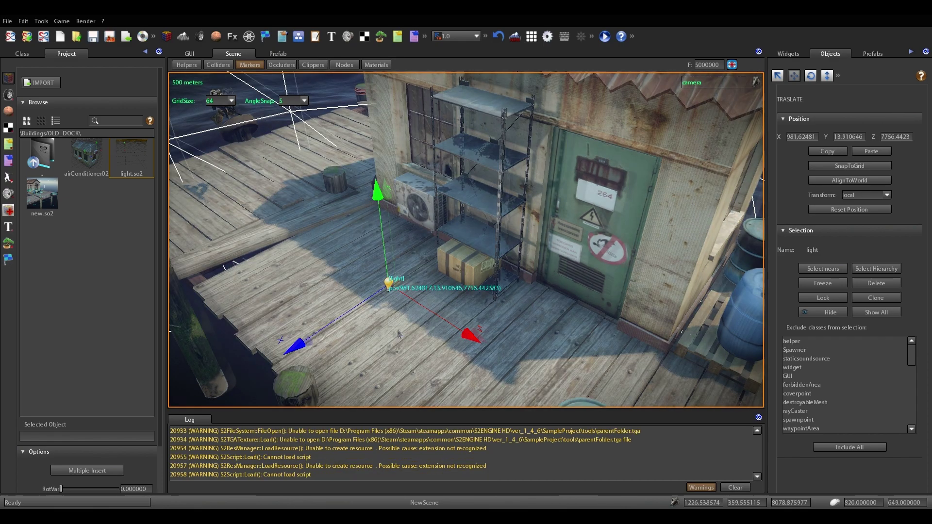
pyautogui.moveTo(266, 309); pyautogui.dragTo(265, 291, button='right')
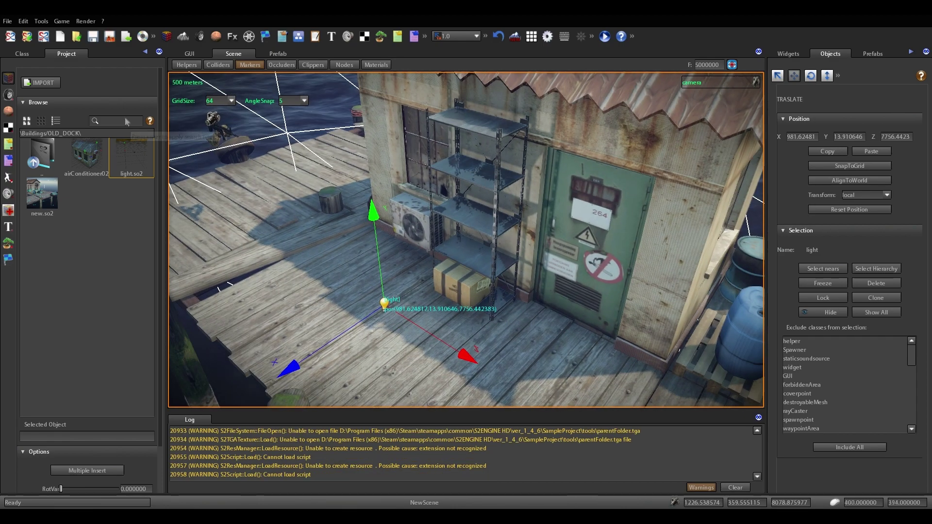
# Set the color of the placed light to red in its class parameters
pyautogui.click(37, 54)
pyautogui.moveTo(159, 158); pyautogui.dragTo(158, 190)
pyautogui.moveTo(148, 231)
pyautogui.mouseDown()
pyautogui.moveTo(148, 342)
pyautogui.moveTo(150, 233)
pyautogui.mouseUp()
pyautogui.click(120, 229)
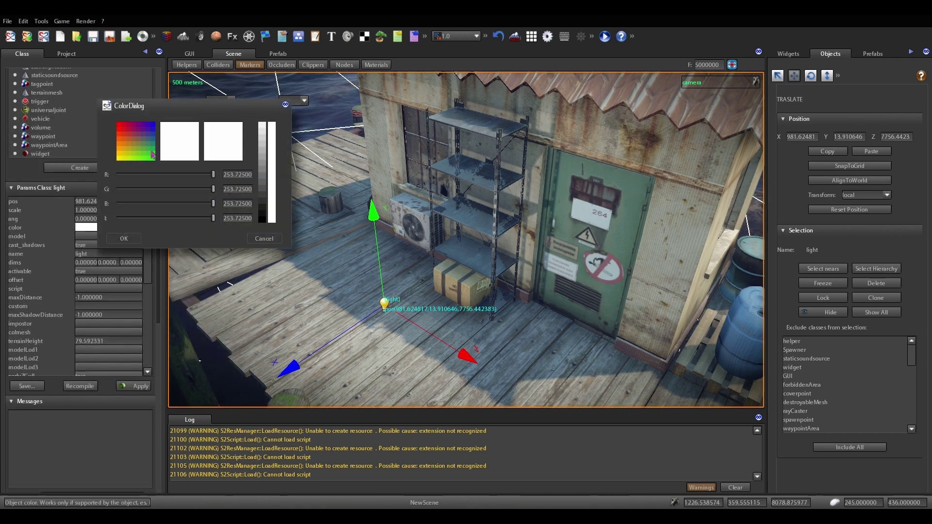
pyautogui.click(125, 239)
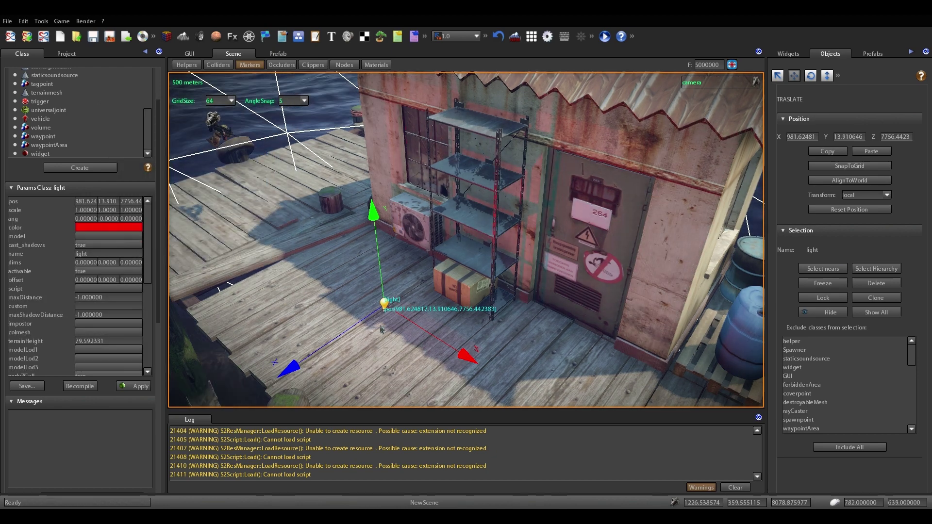
# Raise the light to about Y 113.13 and set its falloff to 3, radius to 600 and light scale to 10
pyautogui.moveTo(382, 251); pyautogui.dragTo(374, 178)
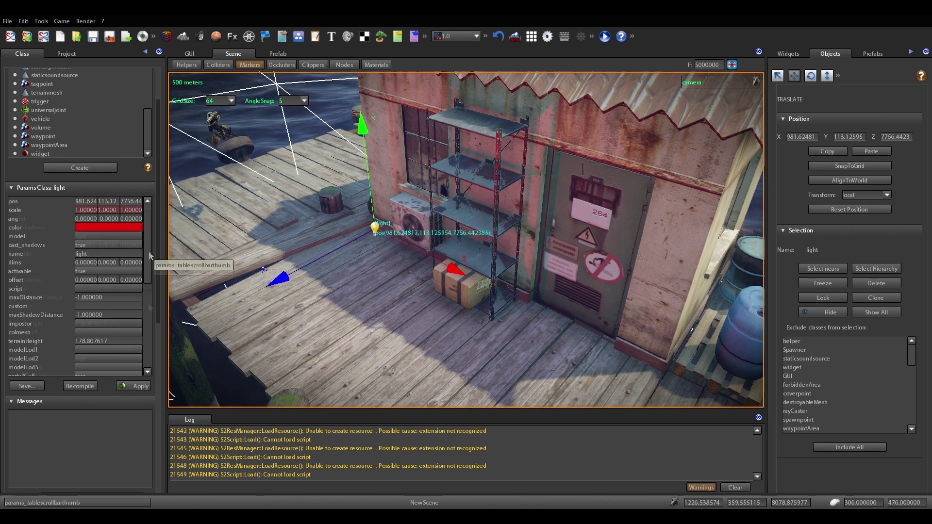
pyautogui.moveTo(149, 256); pyautogui.dragTo(150, 338)
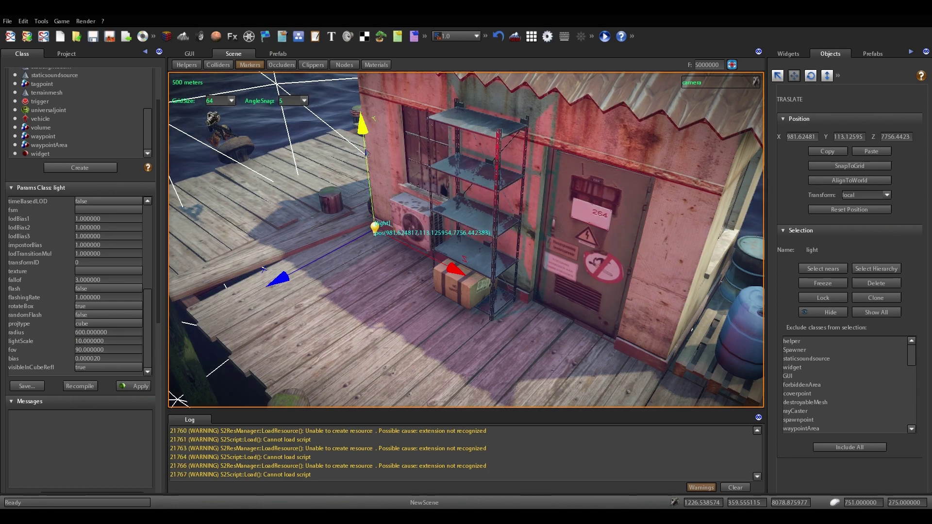
# Move the light to about X 885.55, Y 78.91, Z 7695.84 and set its shadow bias to 0.0001
pyautogui.moveTo(366, 153); pyautogui.dragTo(367, 159)
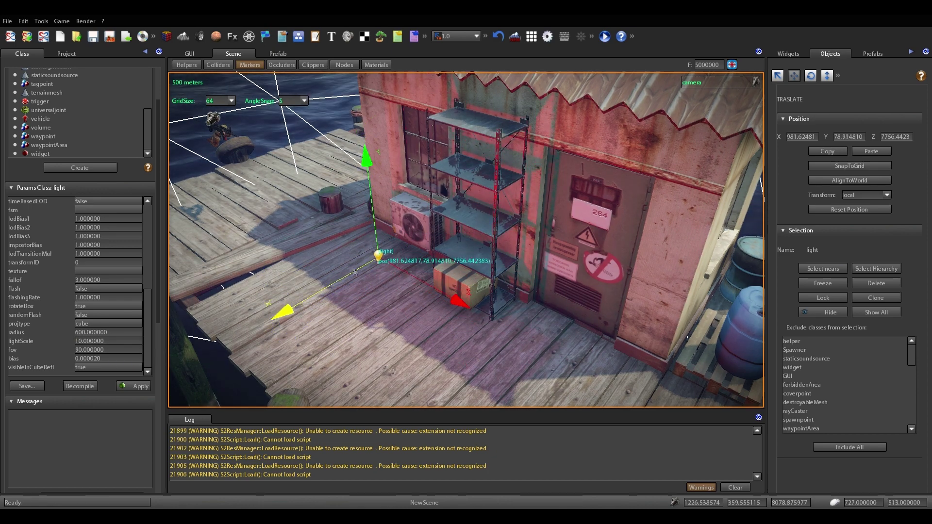
pyautogui.moveTo(355, 272); pyautogui.dragTo(373, 274)
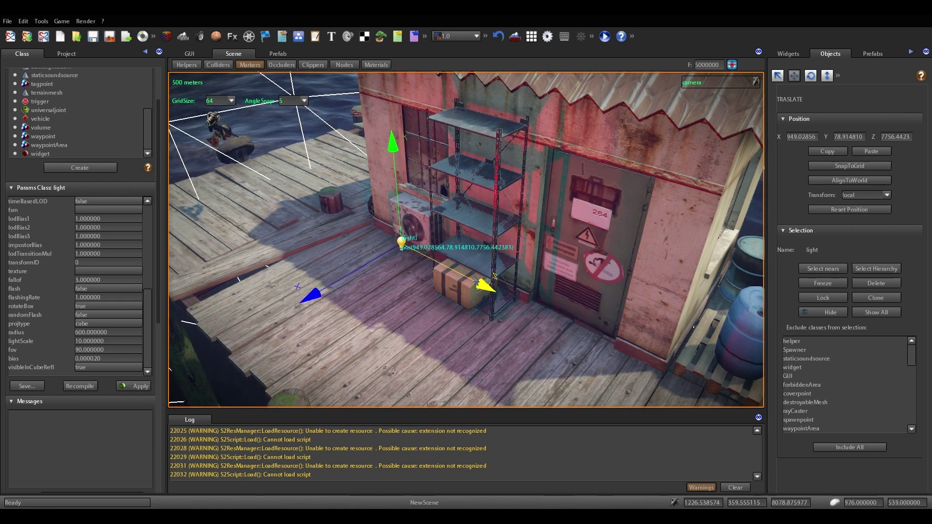
pyautogui.moveTo(475, 279)
pyautogui.mouseDown()
pyautogui.moveTo(431, 258)
pyautogui.moveTo(505, 291)
pyautogui.moveTo(462, 266)
pyautogui.mouseUp()
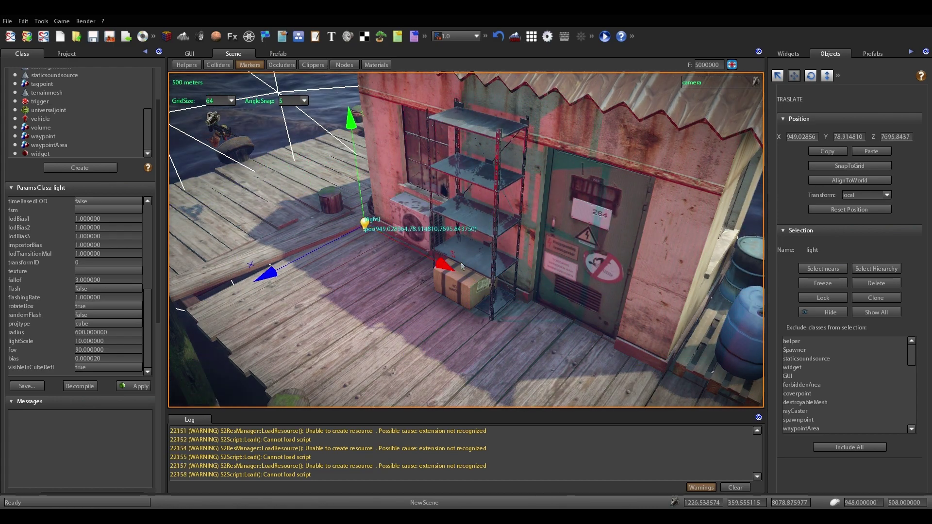
pyautogui.moveTo(321, 248); pyautogui.dragTo(338, 240)
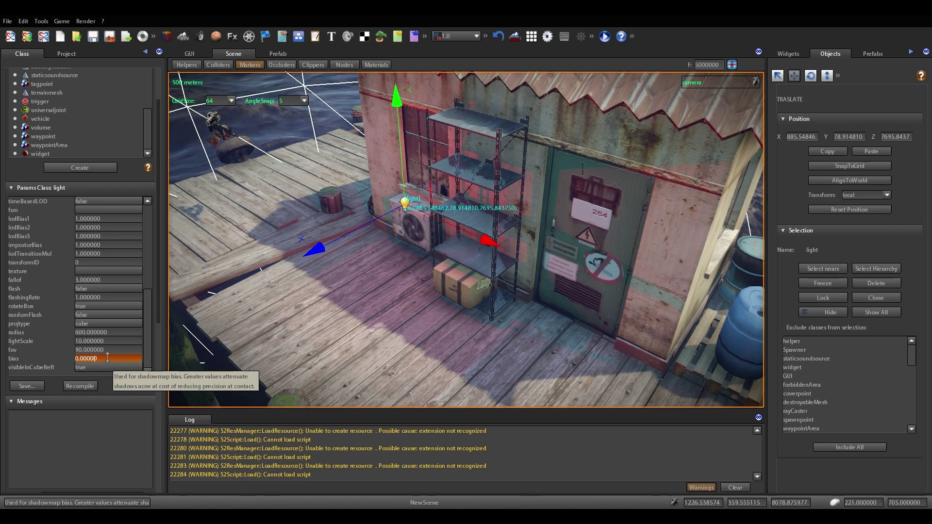
pyautogui.press('Return')
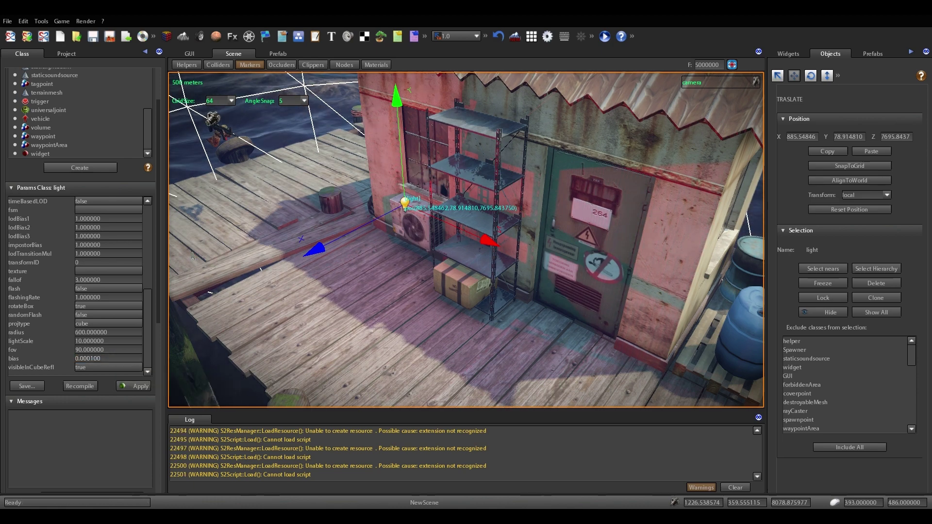
# Move the light to about X 937.64, Y 126.96, Z 7743.83 and set its radius to 300
pyautogui.moveTo(358, 233); pyautogui.dragTo(326, 238)
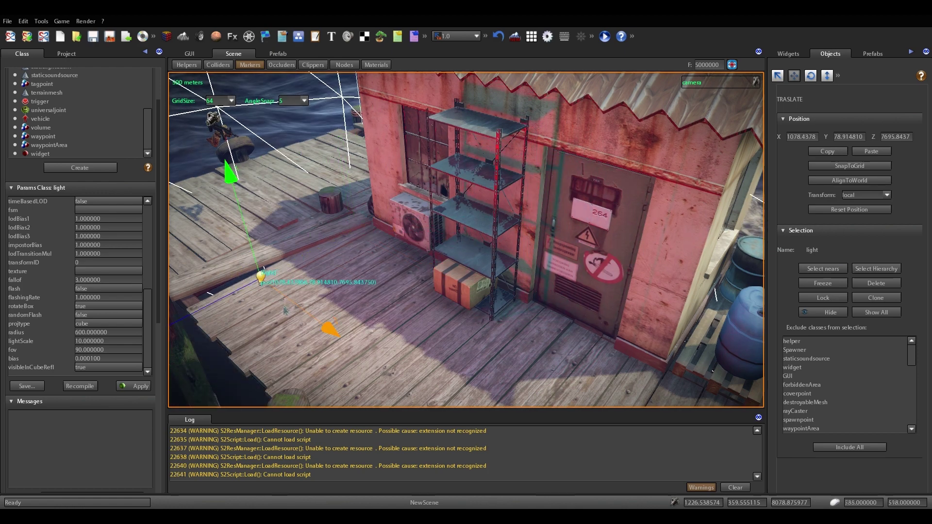
pyautogui.moveTo(300, 311); pyautogui.dragTo(393, 293)
pyautogui.moveTo(484, 237)
pyautogui.mouseDown()
pyautogui.moveTo(443, 222)
pyautogui.moveTo(479, 233)
pyautogui.mouseUp()
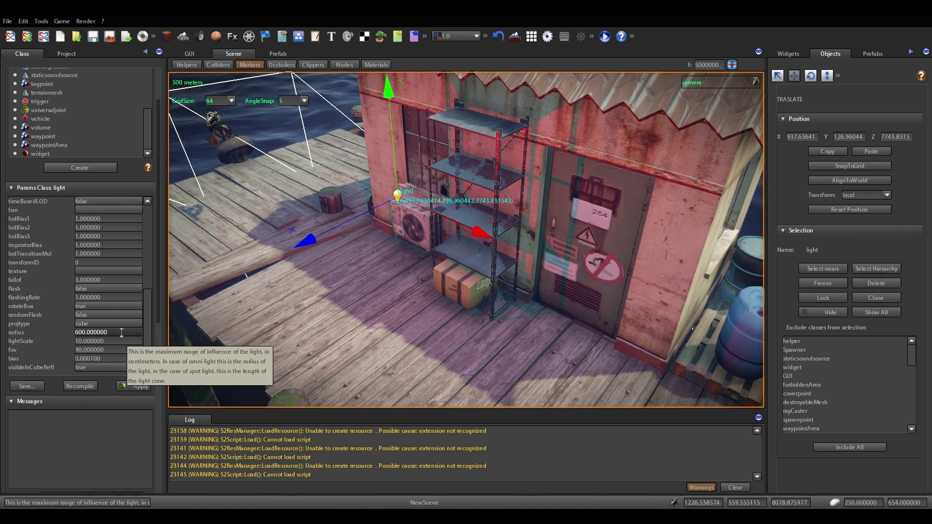
pyautogui.write('00')
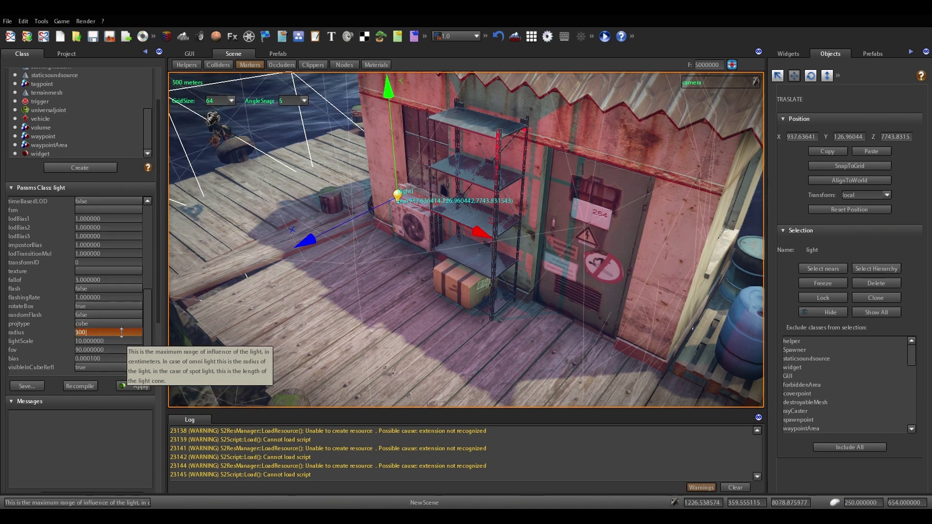
pyautogui.press('Return')
# Move the light away from the shack wall to about X 1000.99 and set its falloff to 20
pyautogui.moveTo(342, 227); pyautogui.dragTo(434, 251)
pyautogui.moveTo(433, 251); pyautogui.dragTo(592, 261, button='right')
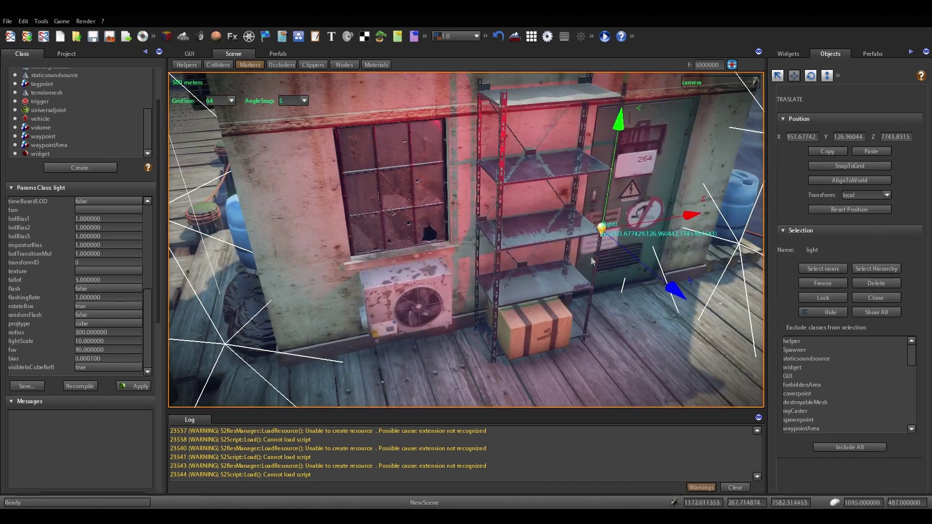
pyautogui.moveTo(632, 248); pyautogui.dragTo(649, 251)
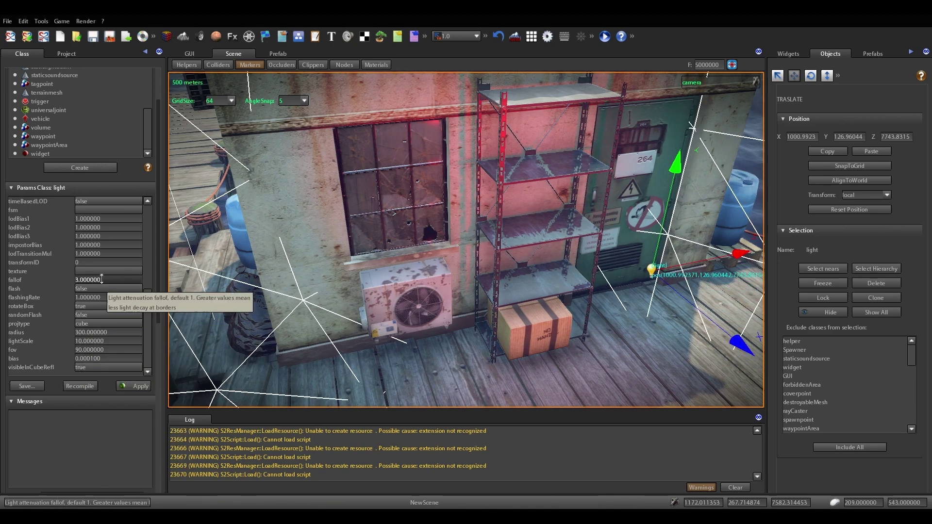
pyautogui.write('10')
pyautogui.press('Return')
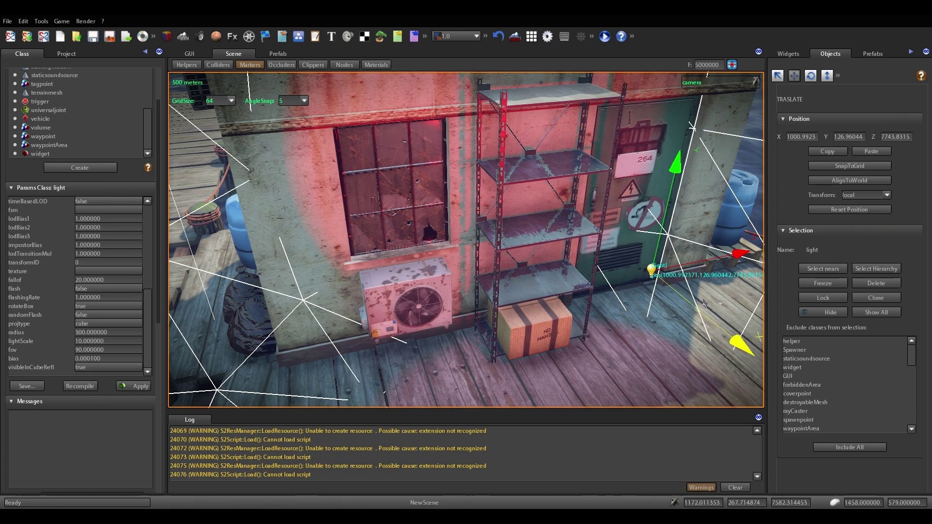
# Delete the light in front of the shack from the scene
pyautogui.moveTo(703, 300); pyautogui.dragTo(704, 271)
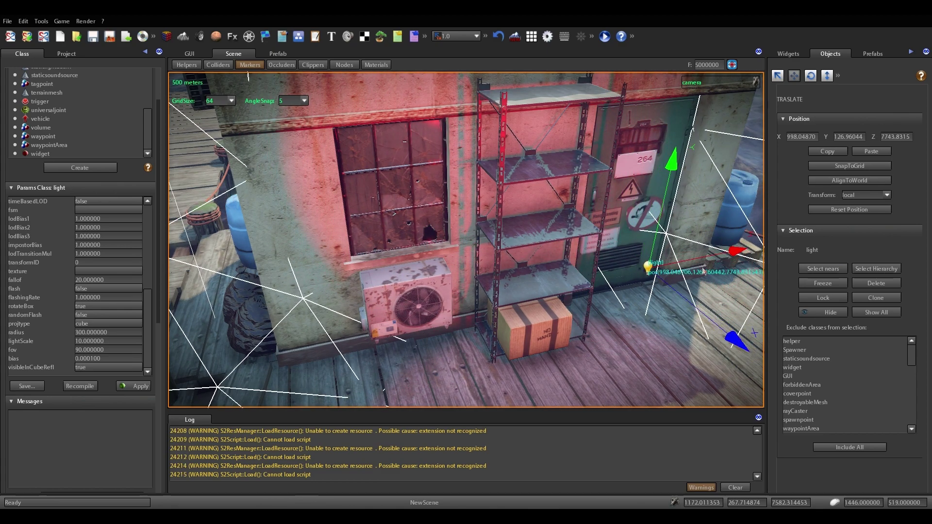
pyautogui.moveTo(609, 314); pyautogui.dragTo(200, 254, button='right')
pyautogui.press('Delete')
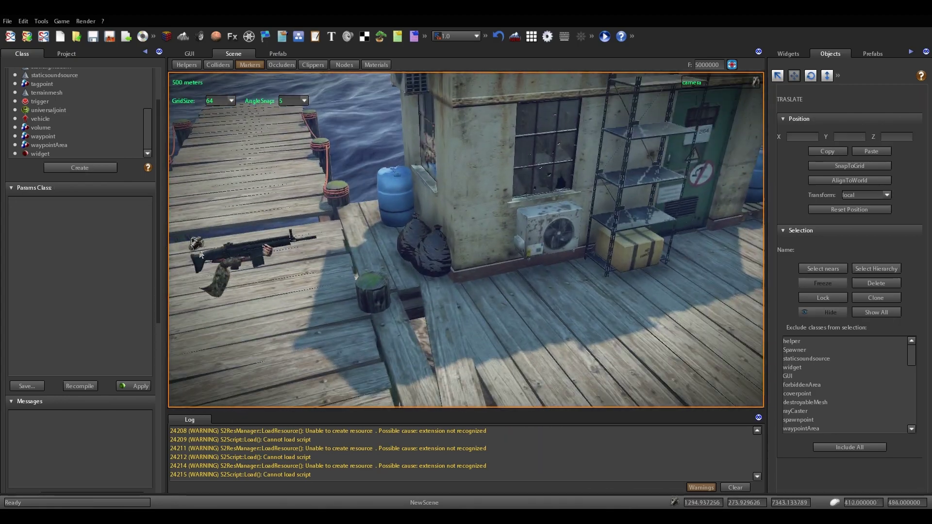
# Place a new light object on the dock in front of the shack at about X 881.51, Y -65.54, Z 7649.98
pyautogui.scroll(3, 159, 269)
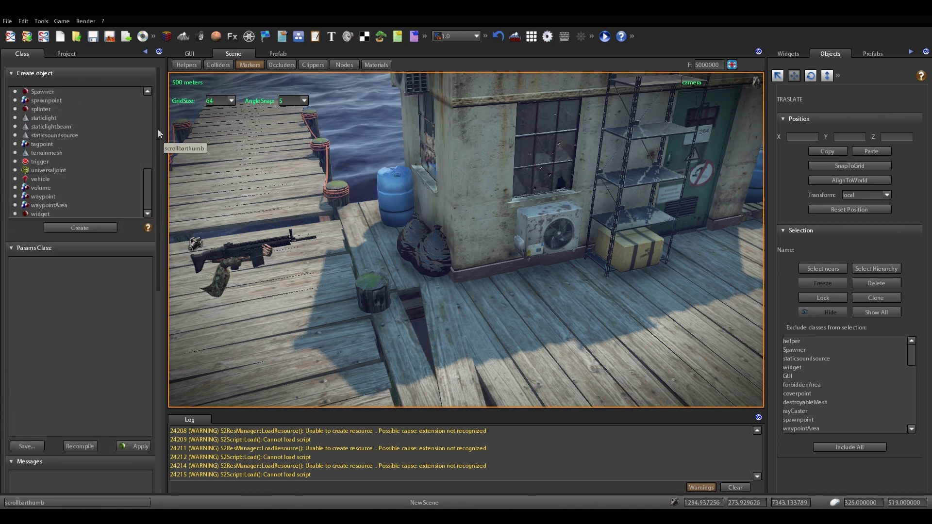
pyautogui.moveTo(149, 204); pyautogui.dragTo(181, 126)
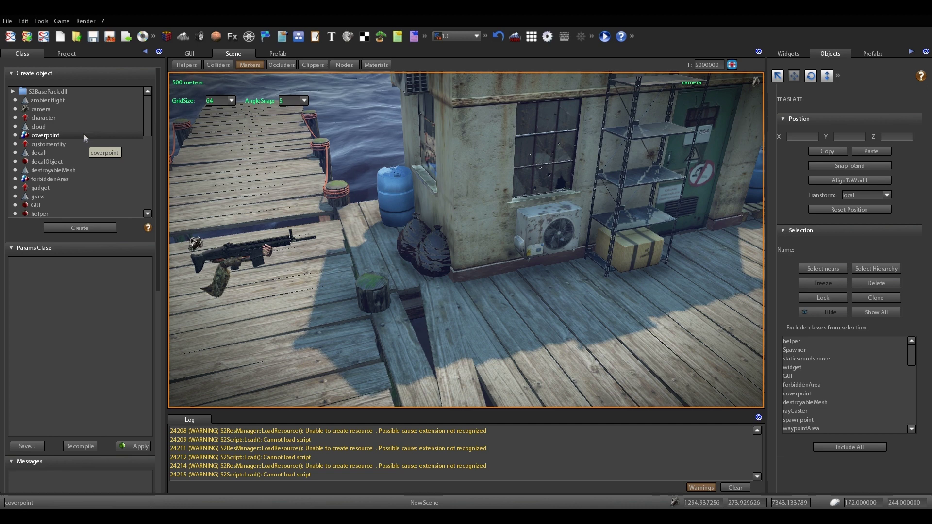
pyautogui.moveTo(149, 117); pyautogui.dragTo(150, 163)
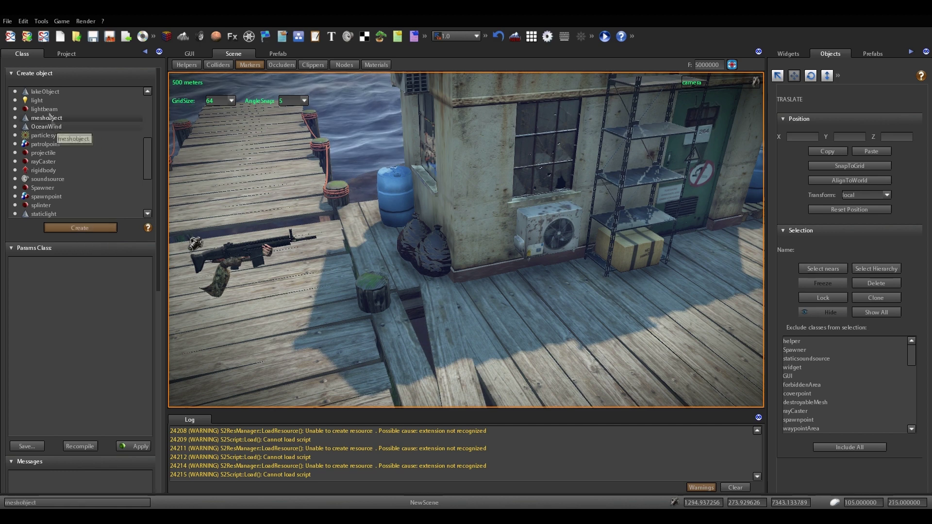
pyautogui.click(40, 101)
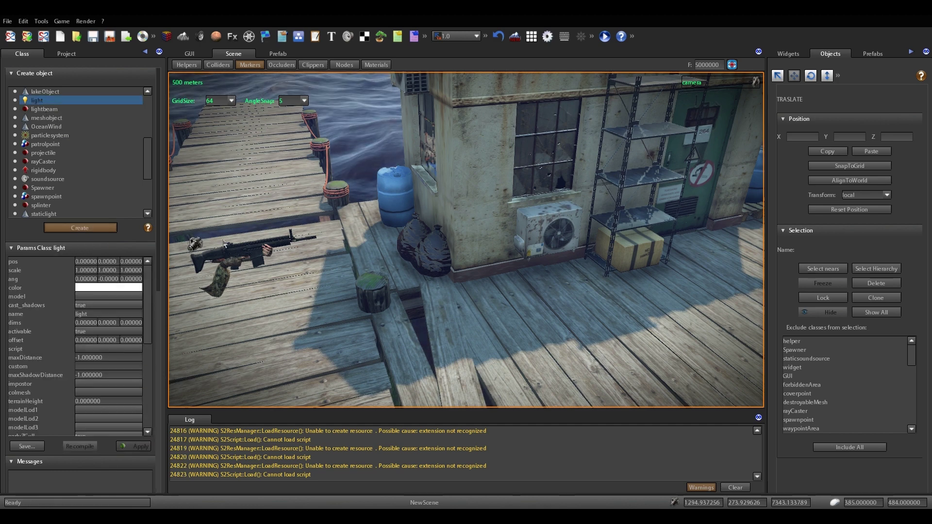
pyautogui.click(577, 302)
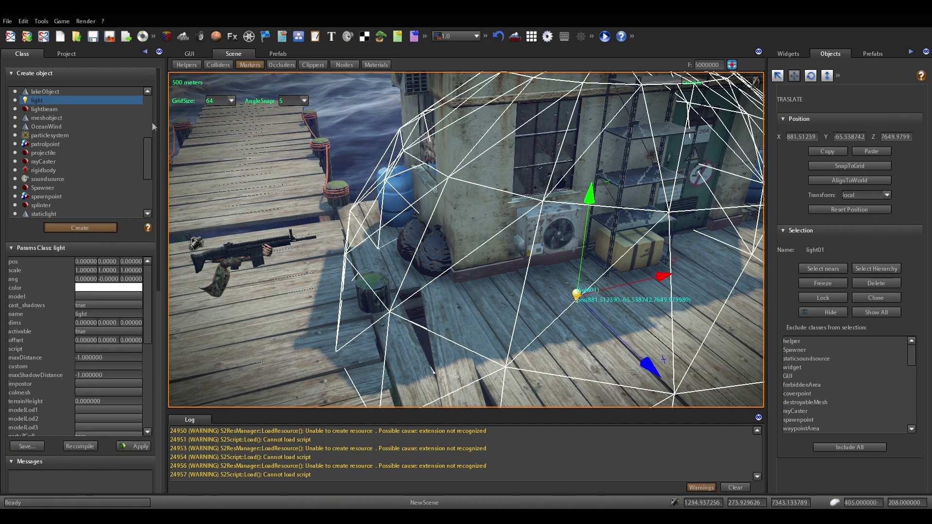
pyautogui.click(112, 229)
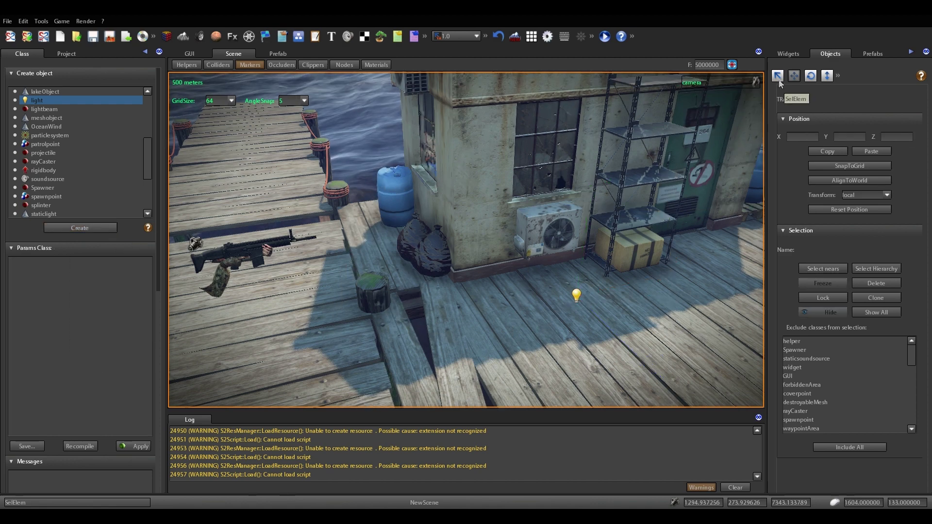
# Raise the new light to about Y 68.53 and shift it to about X 948.21, Z 7761.01
pyautogui.click(577, 297)
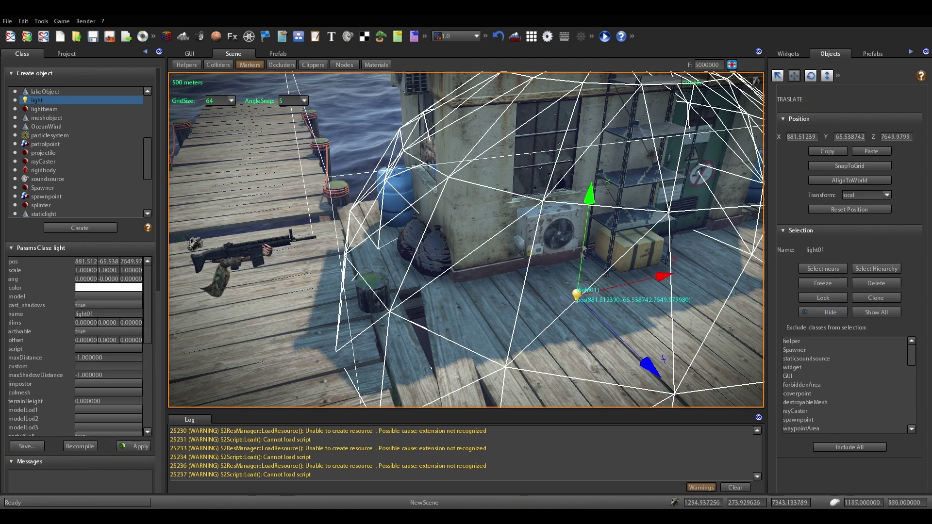
pyautogui.moveTo(585, 244); pyautogui.dragTo(597, 144)
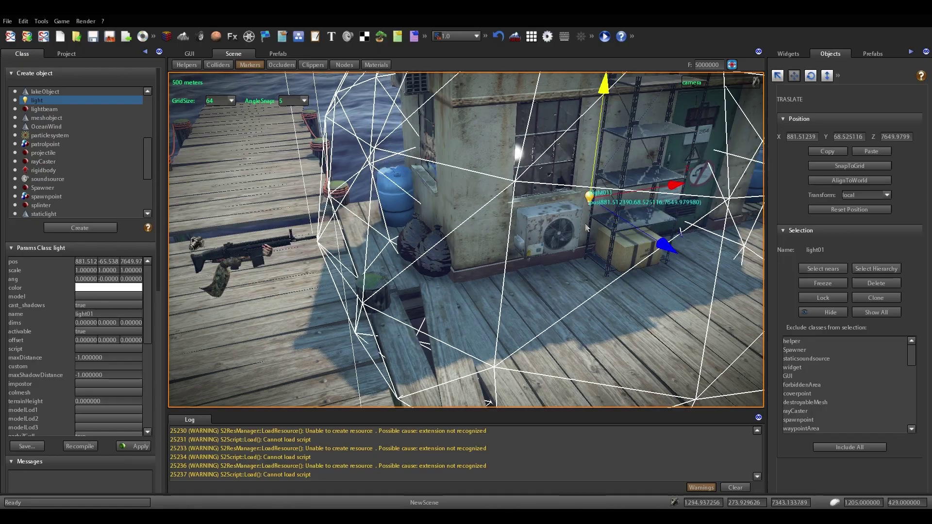
pyautogui.press('d')
pyautogui.moveTo(595, 242); pyautogui.dragTo(484, 259, button='right')
pyautogui.press('s')
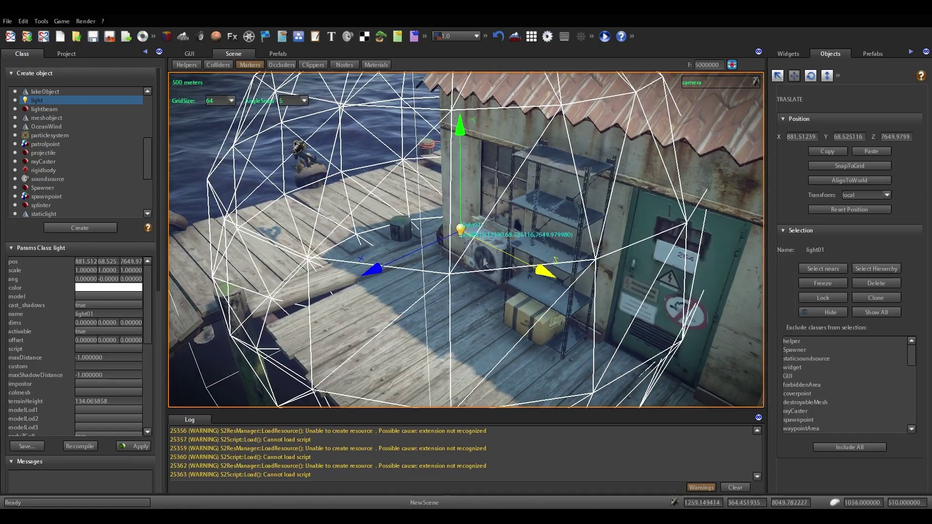
pyautogui.moveTo(485, 251); pyautogui.dragTo(486, 289)
pyautogui.moveTo(150, 311)
pyautogui.mouseDown()
pyautogui.moveTo(153, 401)
pyautogui.moveTo(149, 313)
pyautogui.mouseUp()
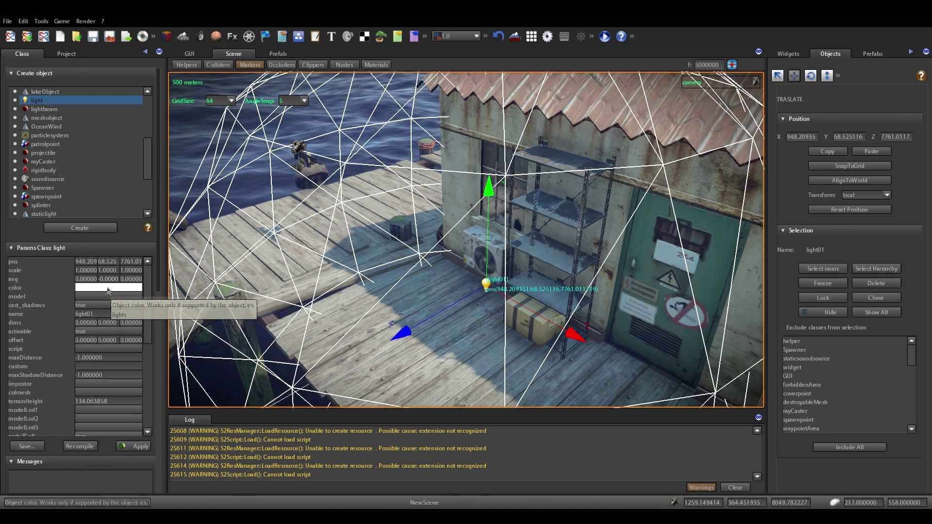
# Set the light's color to red and its radius to 600
pyautogui.click(135, 291)
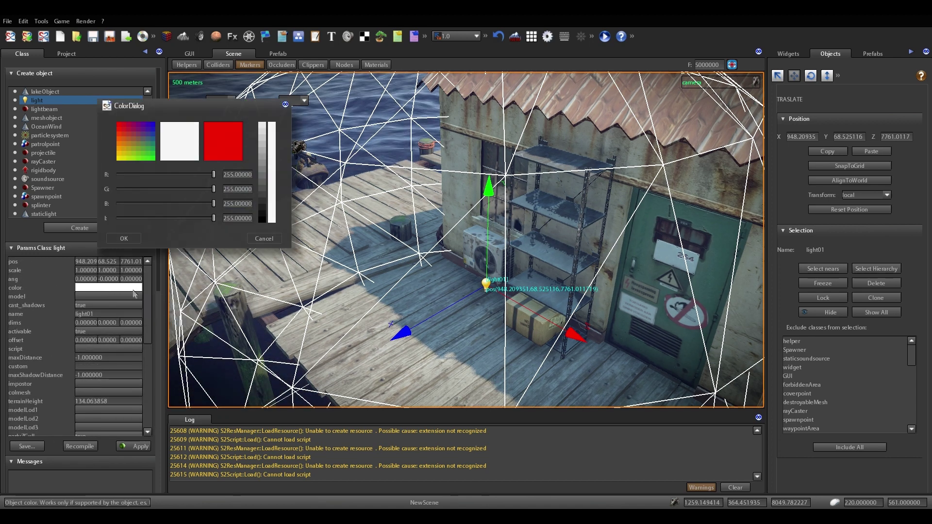
pyautogui.click(133, 238)
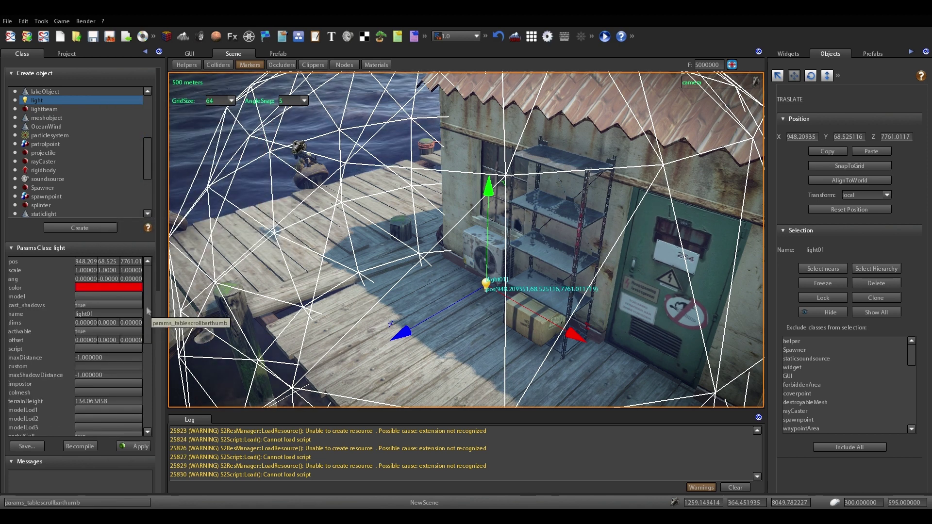
pyautogui.moveTo(148, 301); pyautogui.dragTo(149, 401)
pyautogui.click(117, 393)
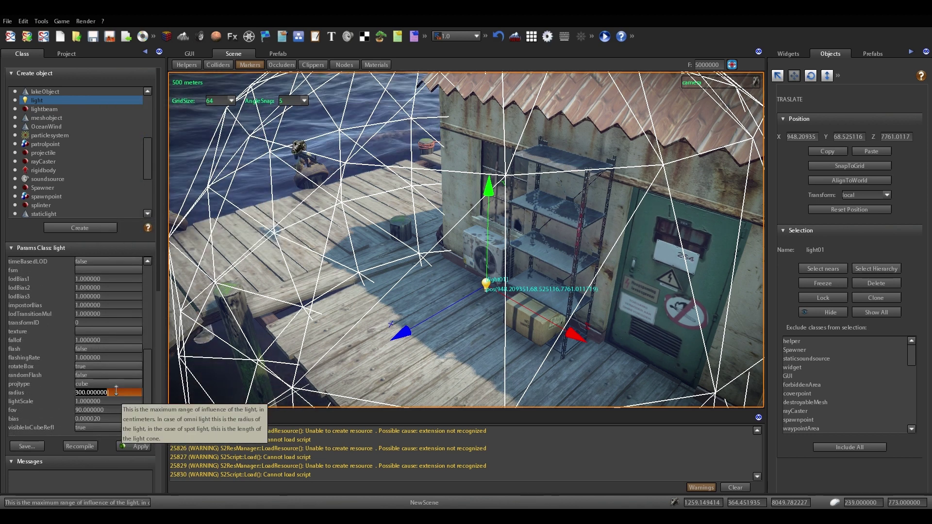
pyautogui.write('600')
pyautogui.press('Return')
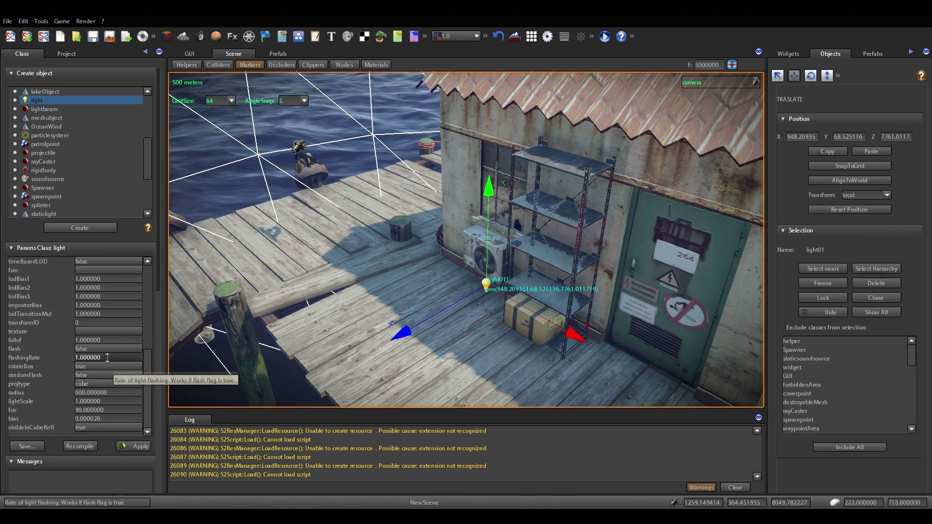
# Set the light's falloff to 10 and light scale to 5, and move it out to about X 1014.82
pyautogui.click(106, 340)
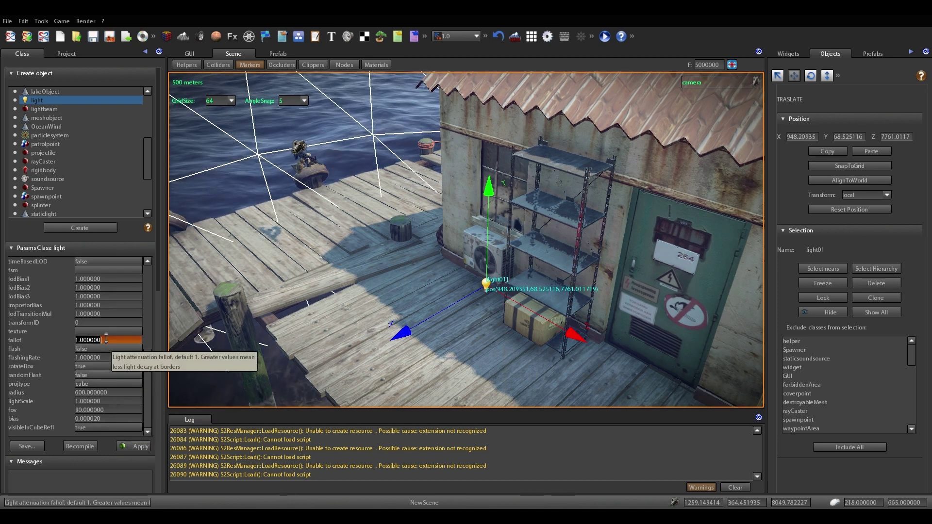
pyautogui.write('10')
pyautogui.press('Return')
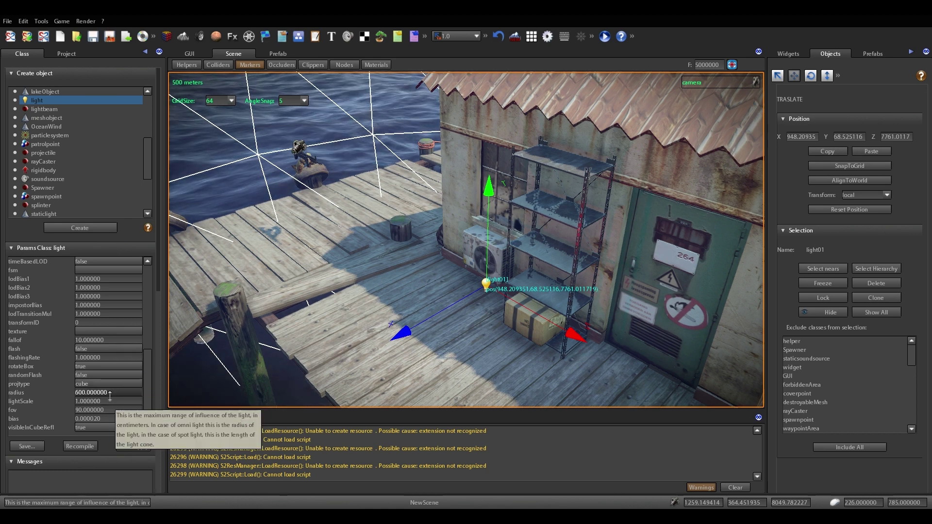
pyautogui.click(111, 401)
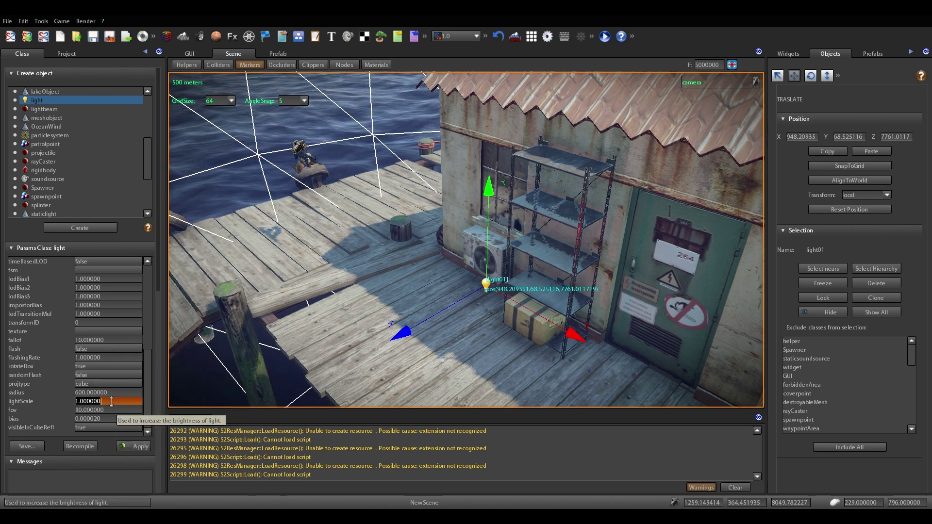
pyautogui.write('5')
pyautogui.press('Return')
pyautogui.moveTo(404, 333); pyautogui.dragTo(356, 361)
# Refresh the light.so2 prefab from the scene object light01, and delete the light from the scene
pyautogui.click(82, 54)
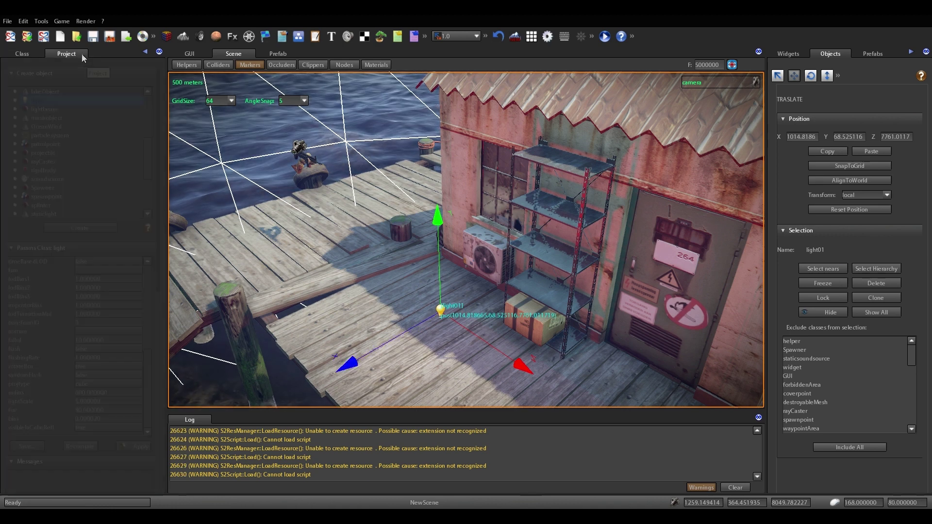
pyautogui.rightClick(127, 158)
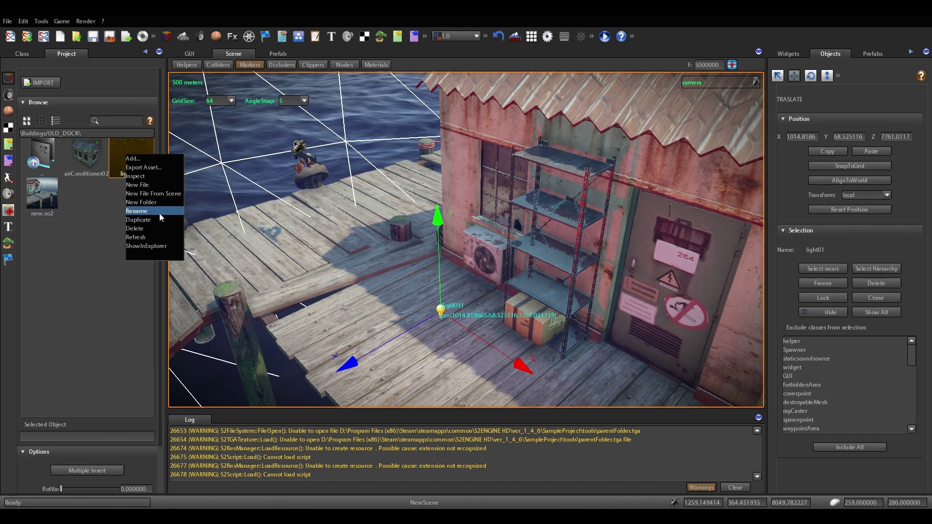
pyautogui.click(157, 239)
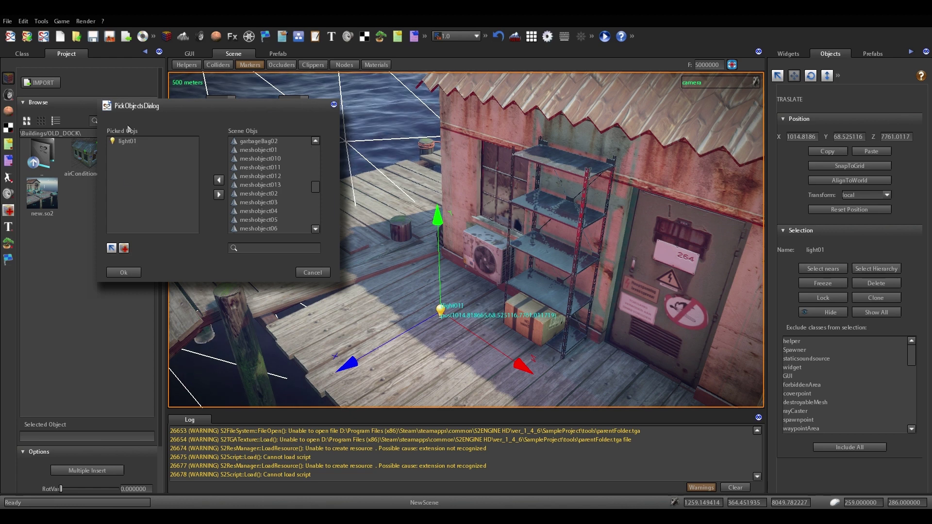
pyautogui.click(127, 273)
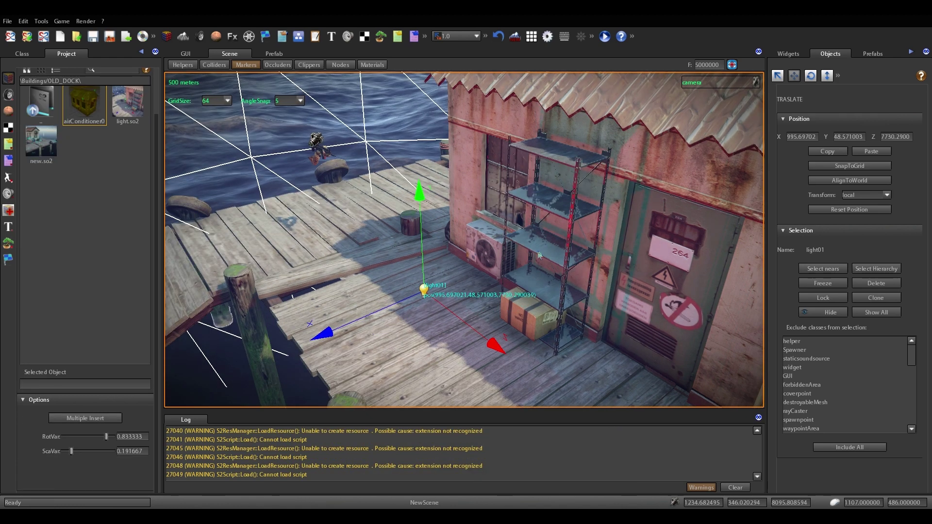
pyautogui.moveTo(538, 252); pyautogui.dragTo(468, 288, button='right')
pyautogui.press('Delete')
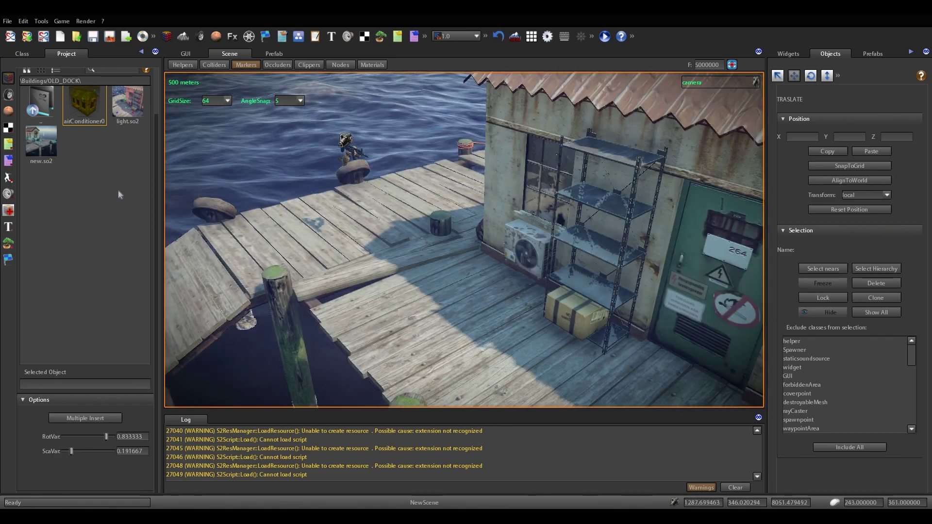
# Place the light.so2 prefab on the dock, move it to about X 975.89, Y 52.94, Z 7750.44, and delete it
pyautogui.click(132, 115)
pyautogui.moveTo(132, 115); pyautogui.dragTo(459, 288)
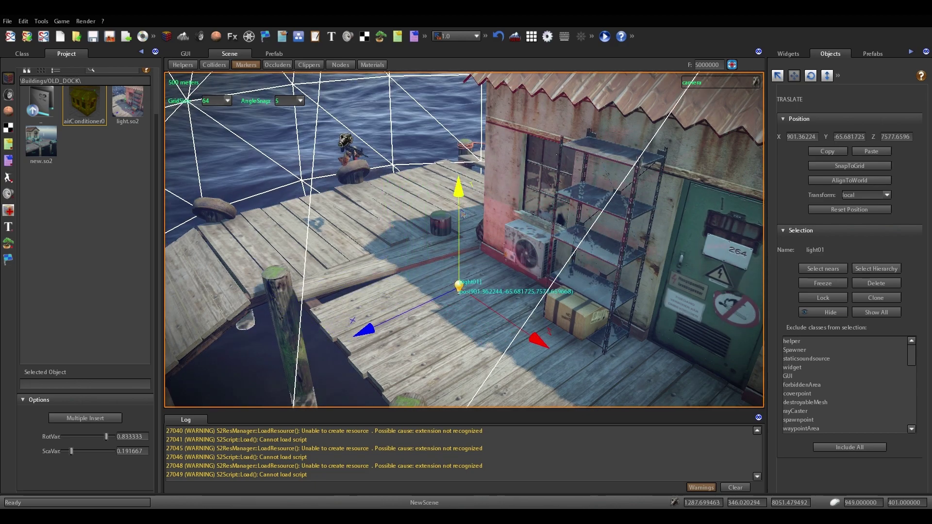
pyautogui.moveTo(463, 214); pyautogui.dragTo(463, 204)
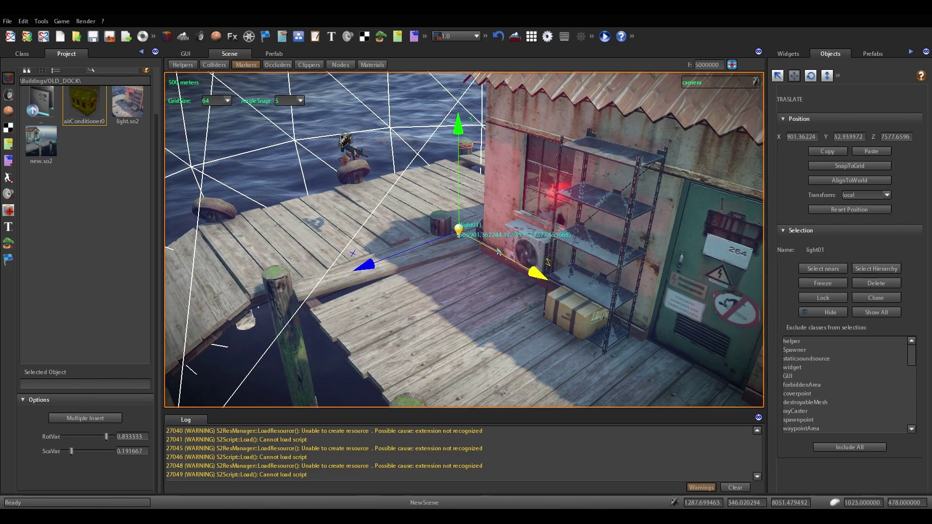
pyautogui.moveTo(498, 252); pyautogui.dragTo(499, 307)
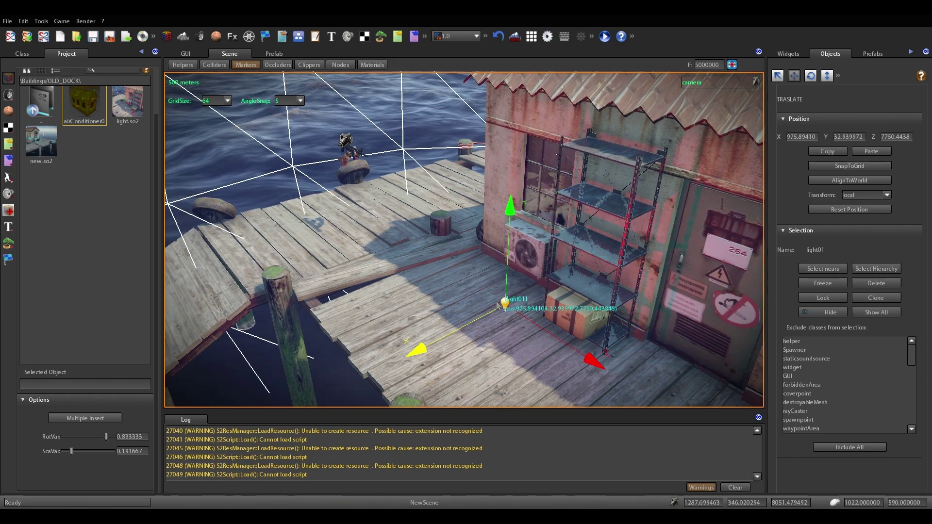
pyautogui.press('Delete')
pyautogui.moveTo(457, 255); pyautogui.dragTo(481, 254, button='right')
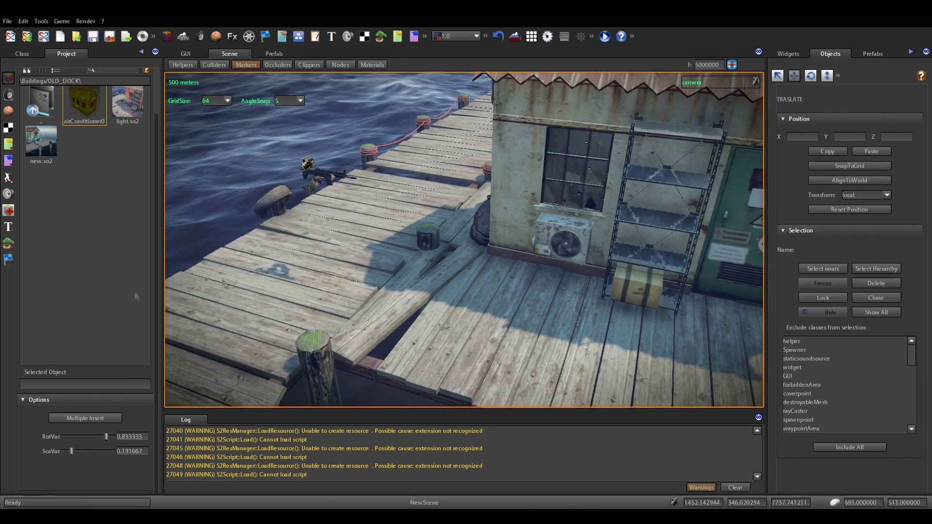
# Go up to the root of the project's objects and open the Props folder
pyautogui.doubleClick(47, 108)
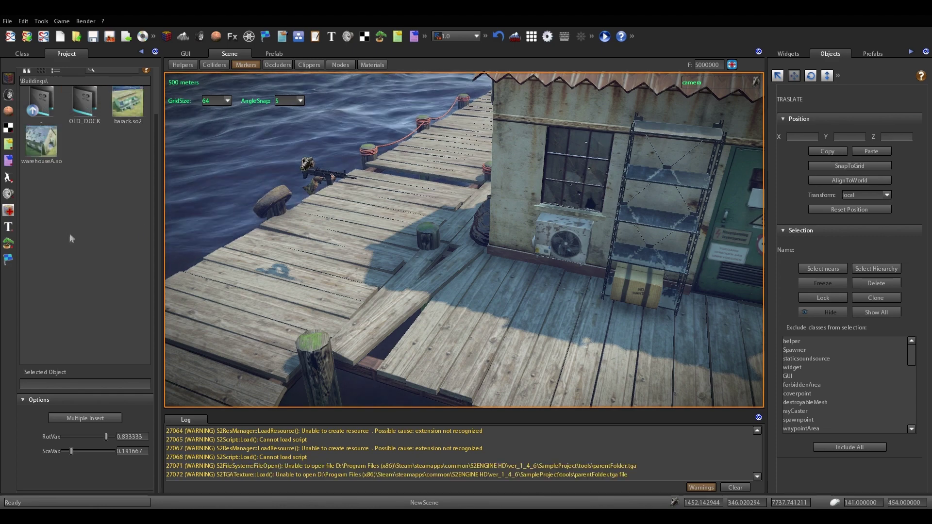
pyautogui.doubleClick(41, 104)
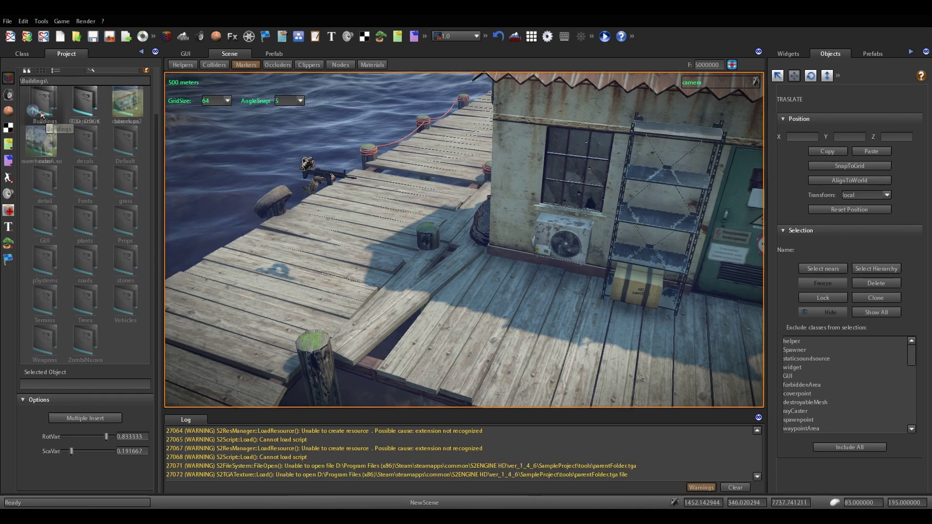
pyautogui.moveTo(500, 291); pyautogui.dragTo(505, 295, button='right')
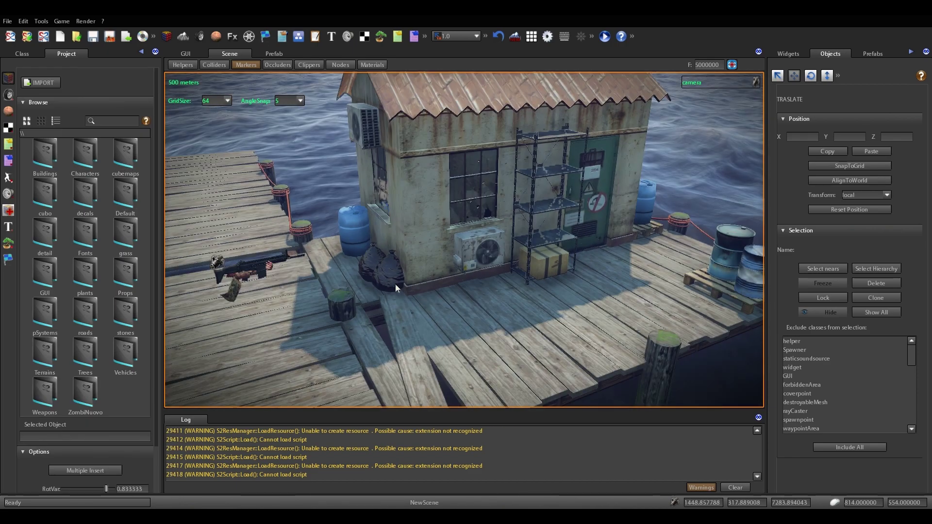
pyautogui.doubleClick(121, 272)
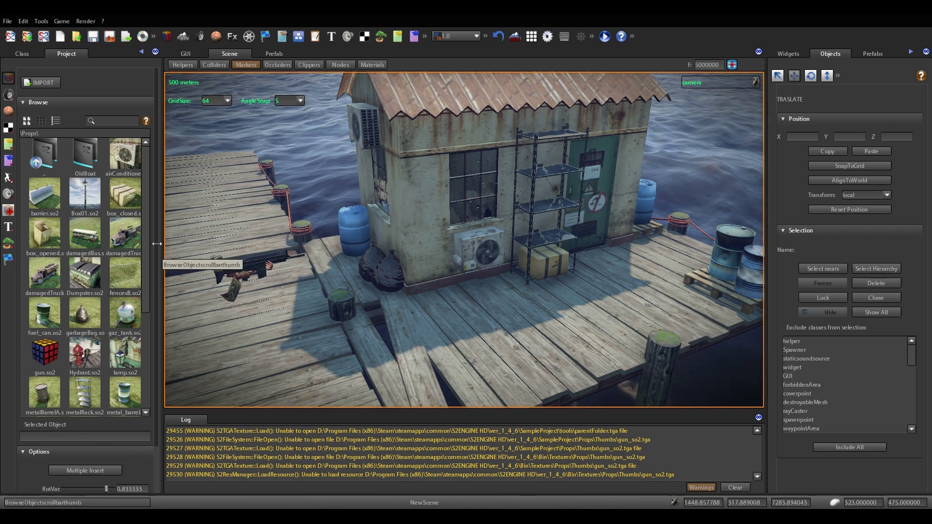
# Turn on multiple insert and select the wood barrel, wall, plastic barrel and finally the wheel.so2 prop
pyautogui.moveTo(149, 239); pyautogui.dragTo(149, 340)
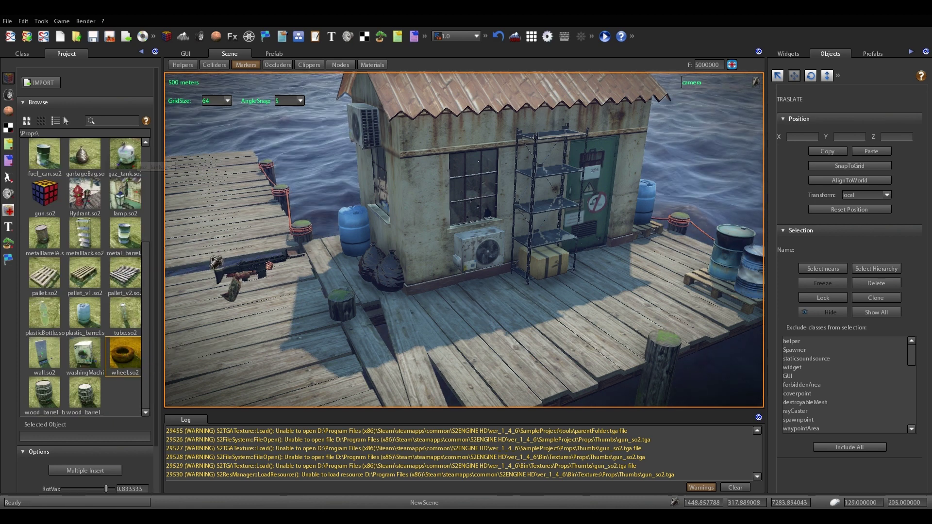
pyautogui.click(85, 470)
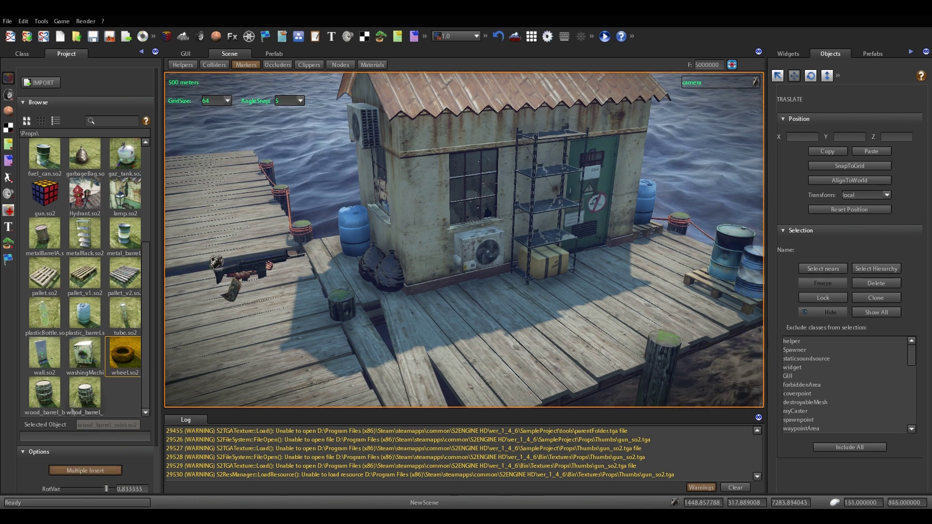
pyautogui.click(55, 399)
pyautogui.click(44, 355)
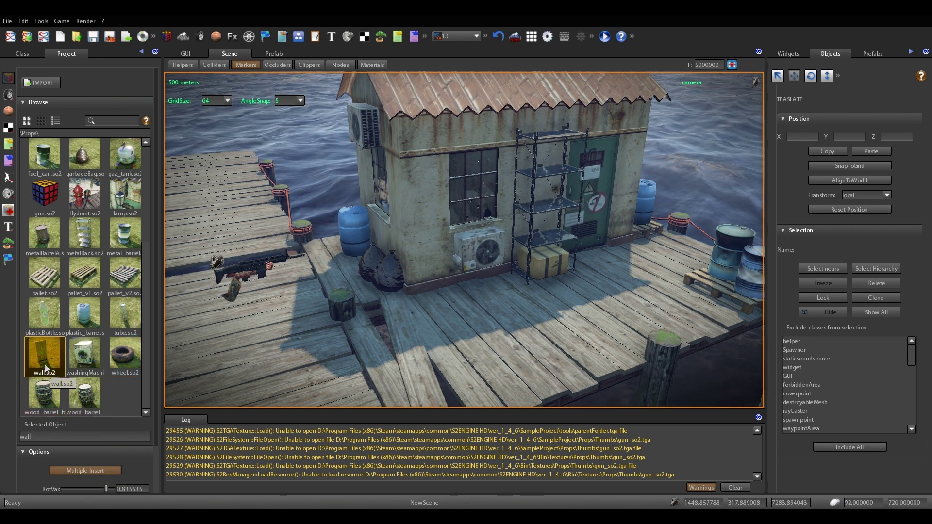
pyautogui.click(78, 322)
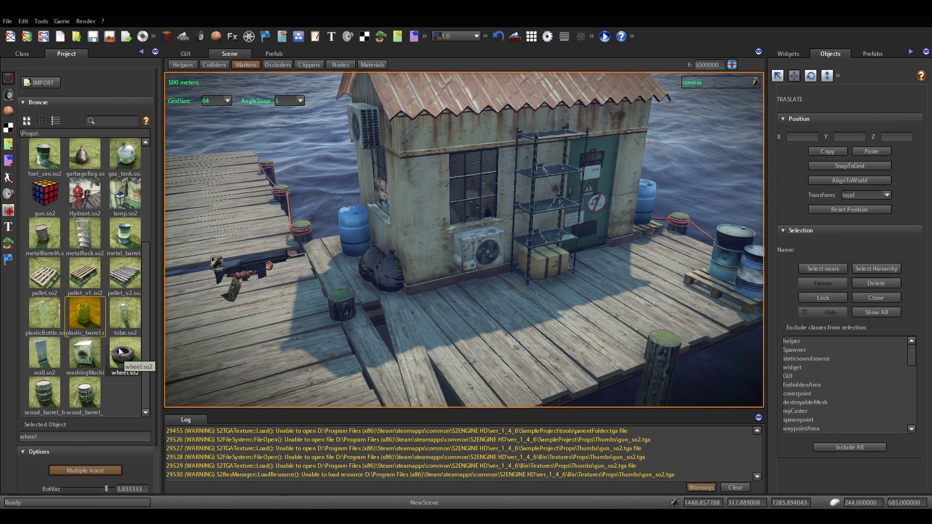
pyautogui.moveTo(156, 306); pyautogui.dragTo(157, 338)
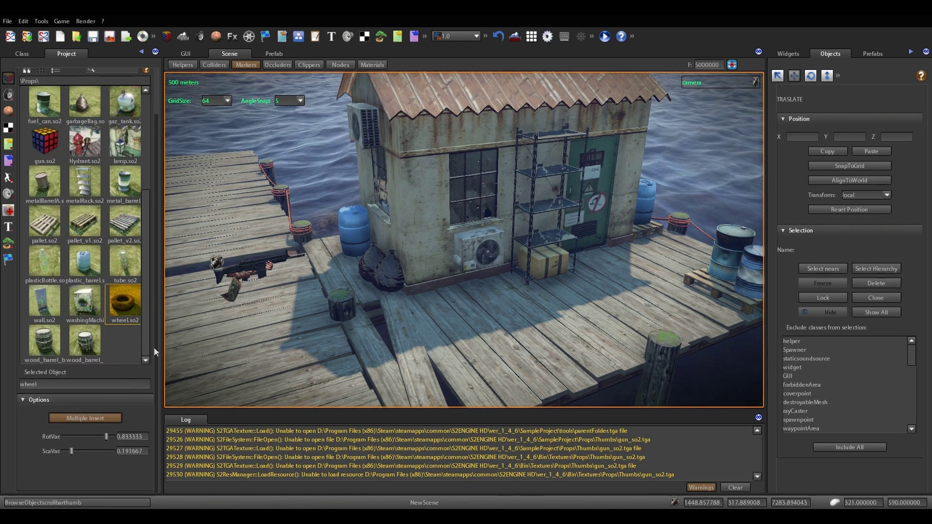